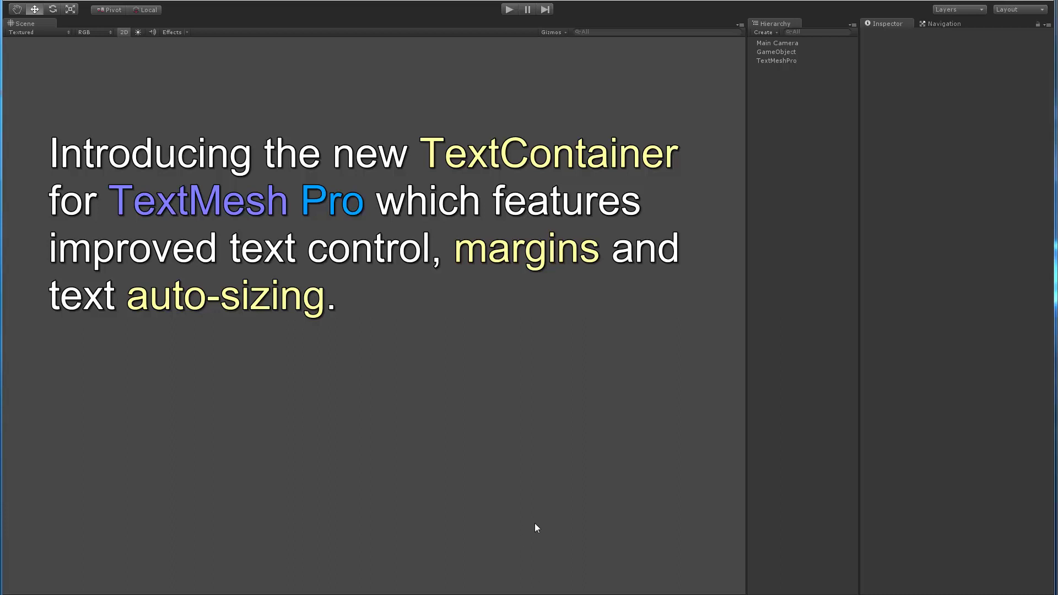
Step: Set the TextMeshPro object's text container dimensions to a width of 60 and a height of 30
click(786, 61)
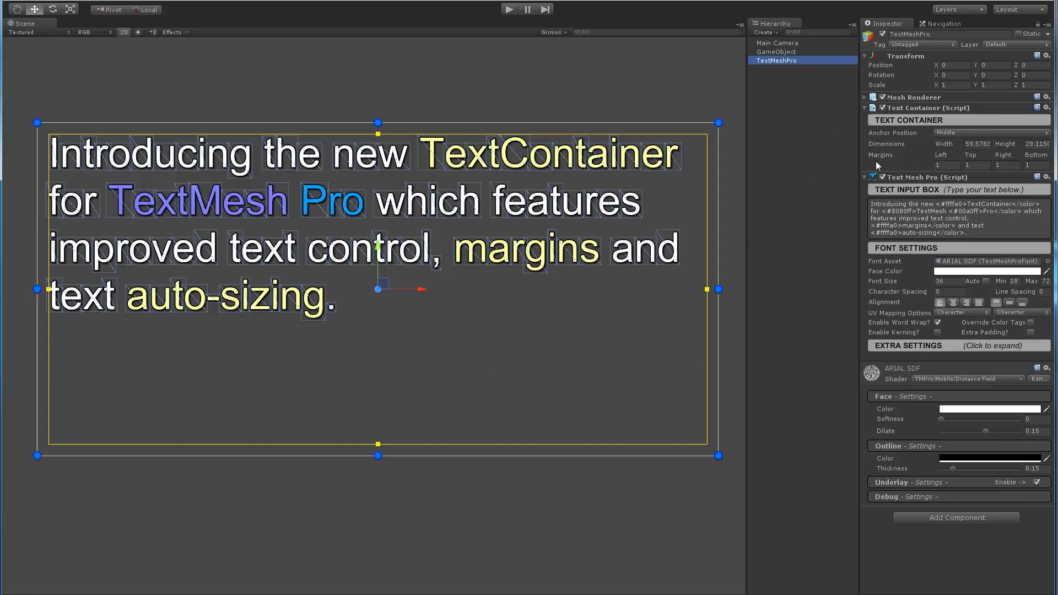
click(973, 147)
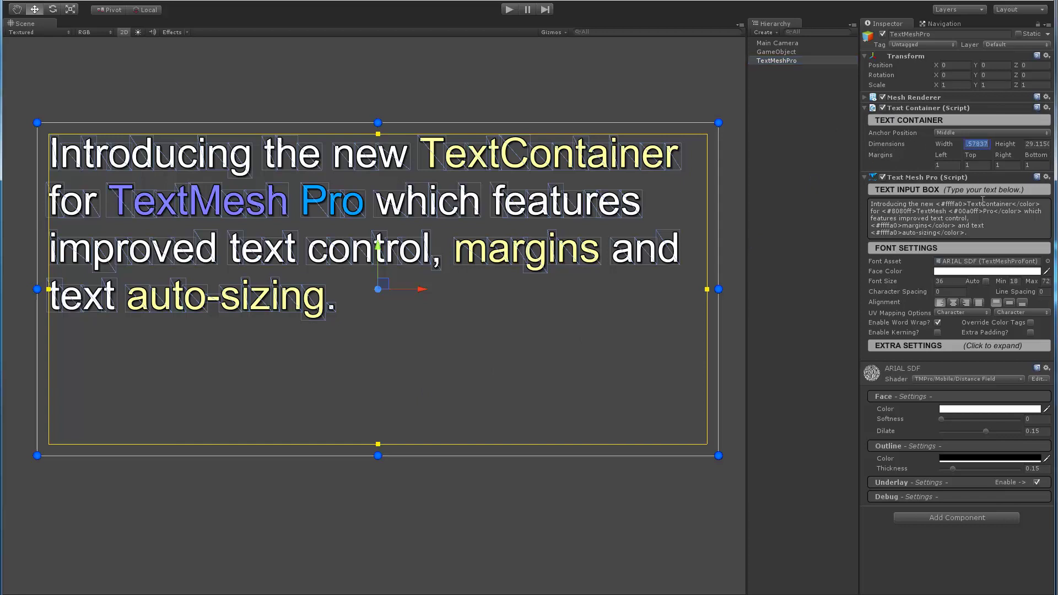
text(60)
key(Tab)
text(30)
key(Tab)
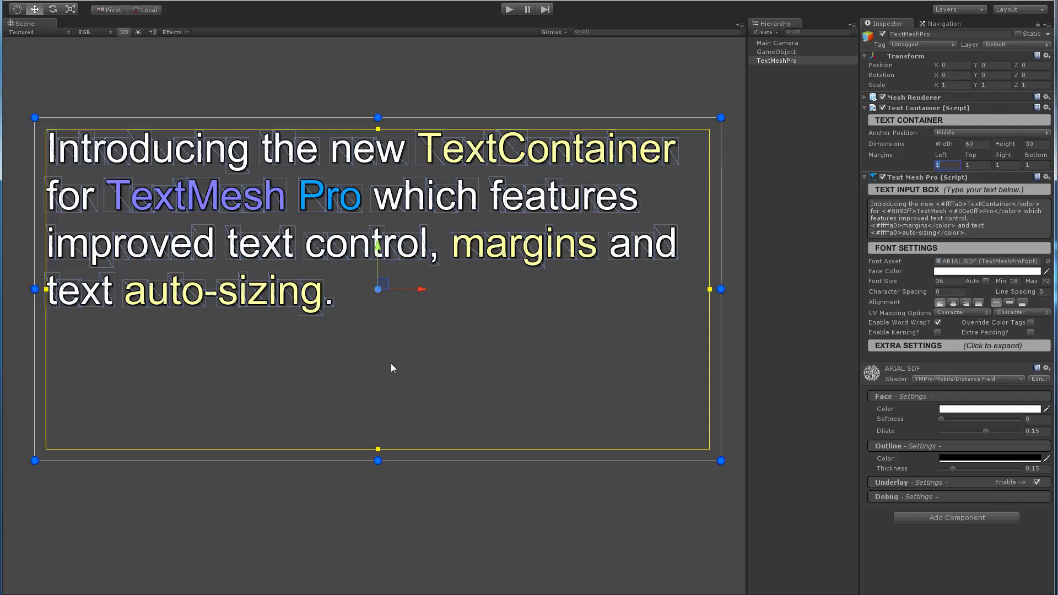
Step: Widen the text container slightly to about 60.5 by its right edge handle in the scene
scroll(391, 364, down, 1)
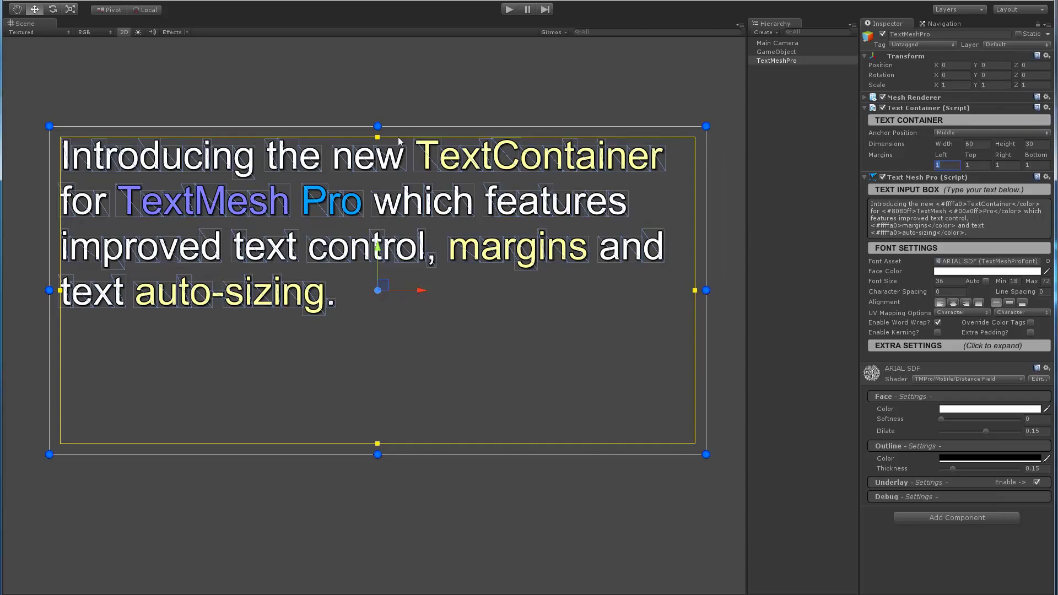
click(707, 292)
mouse_move(708, 292)
mouse_down()
mouse_move(550, 299)
mouse_move(745, 291)
mouse_move(496, 307)
mouse_move(712, 290)
mouse_up()
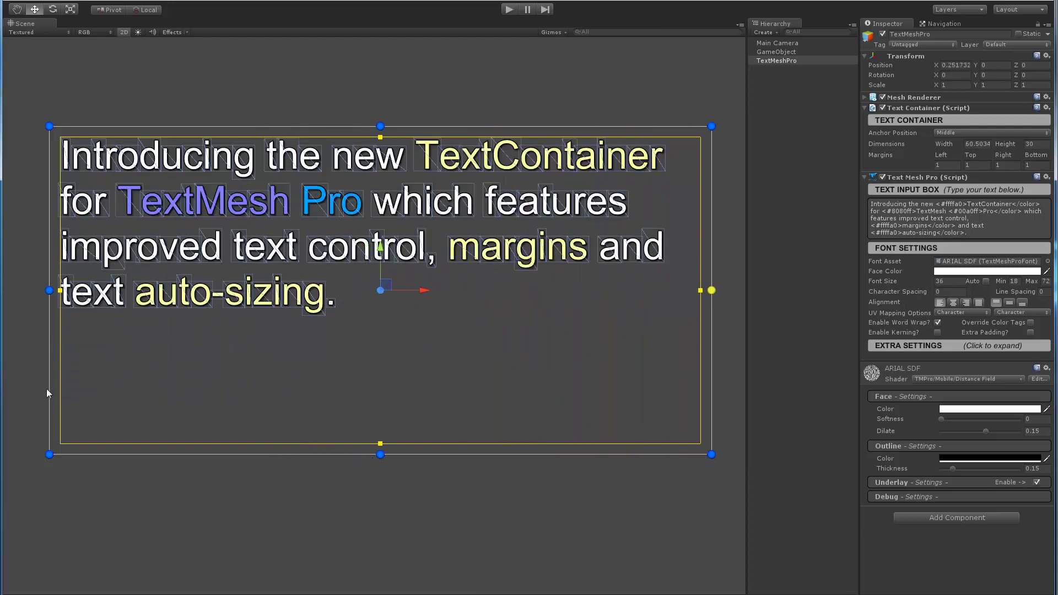
Step: Try resizing the container from its lower-left corner and moving its top and left margins inward, undoing these changes
drag(46, 455, 72, 483)
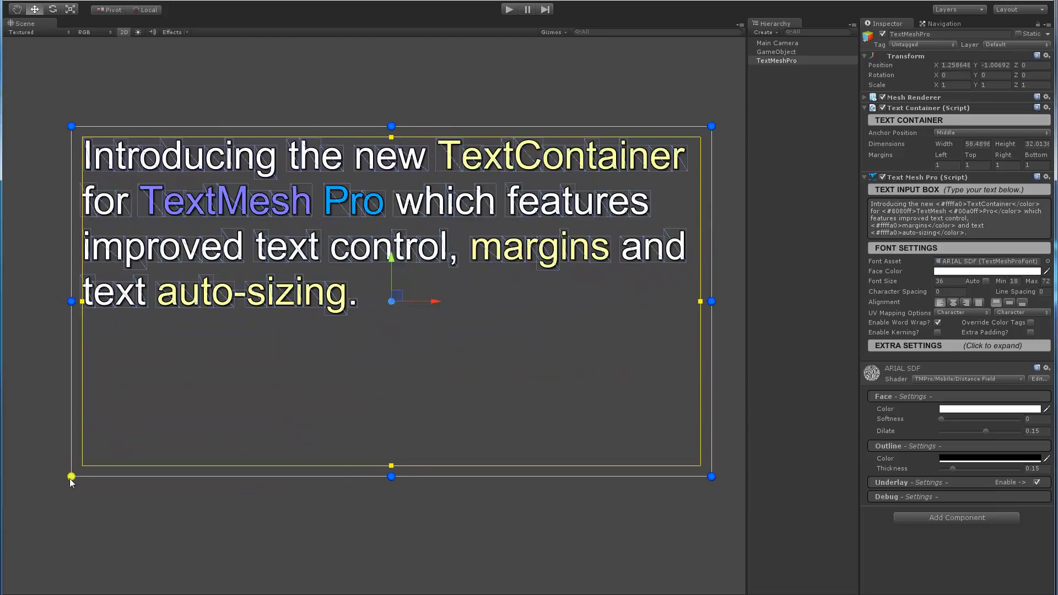
key(ctrl+z)
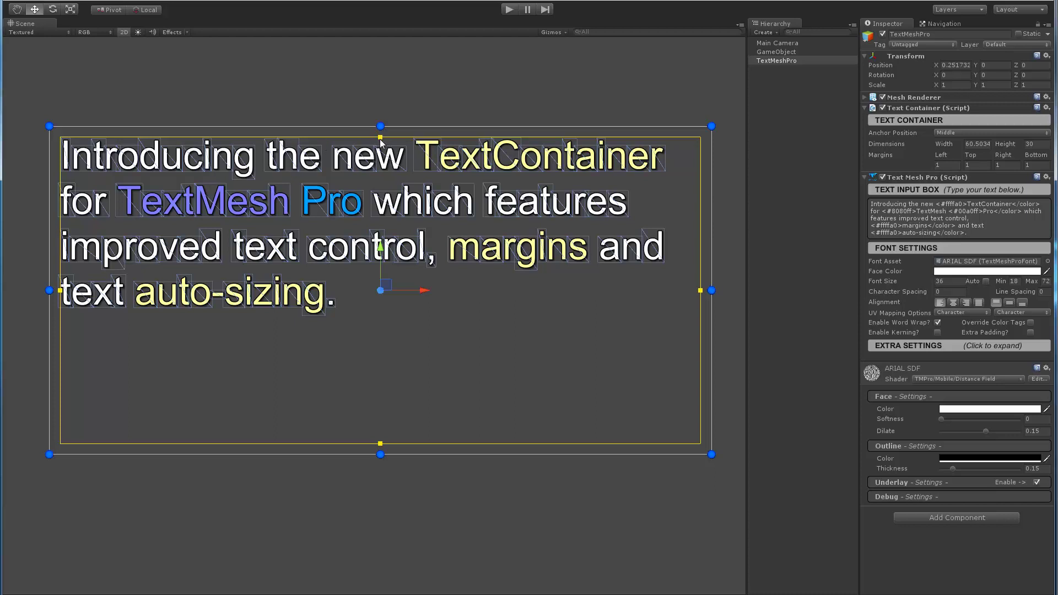
drag(381, 138, 384, 168)
drag(60, 304, 148, 302)
key(ctrl+z)
key(ctrl+z)
Step: Try center, right and justified horizontal alignment on the text, and restore left alignment
click(954, 302)
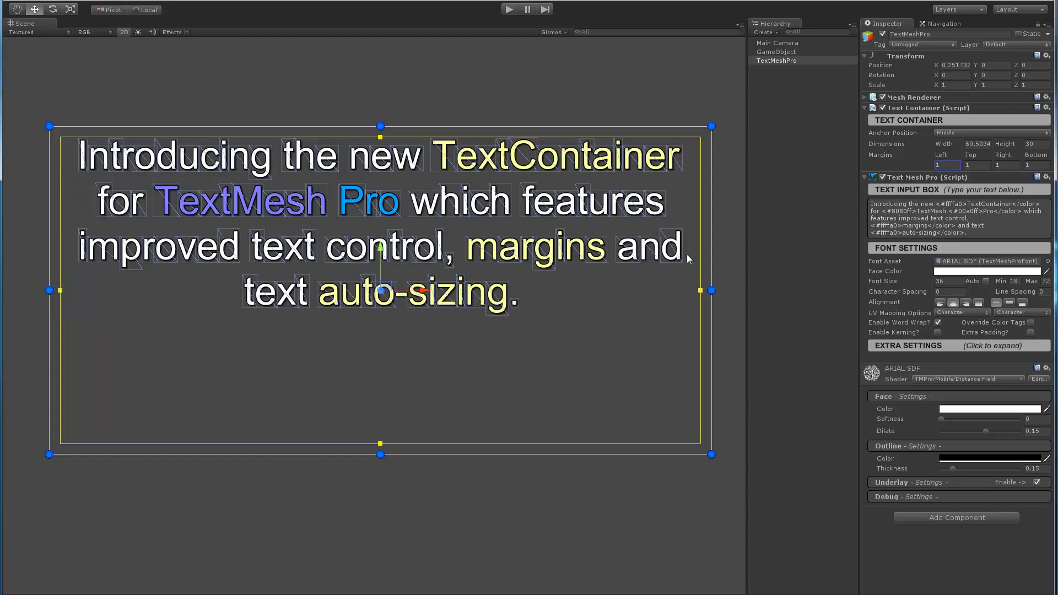
click(966, 302)
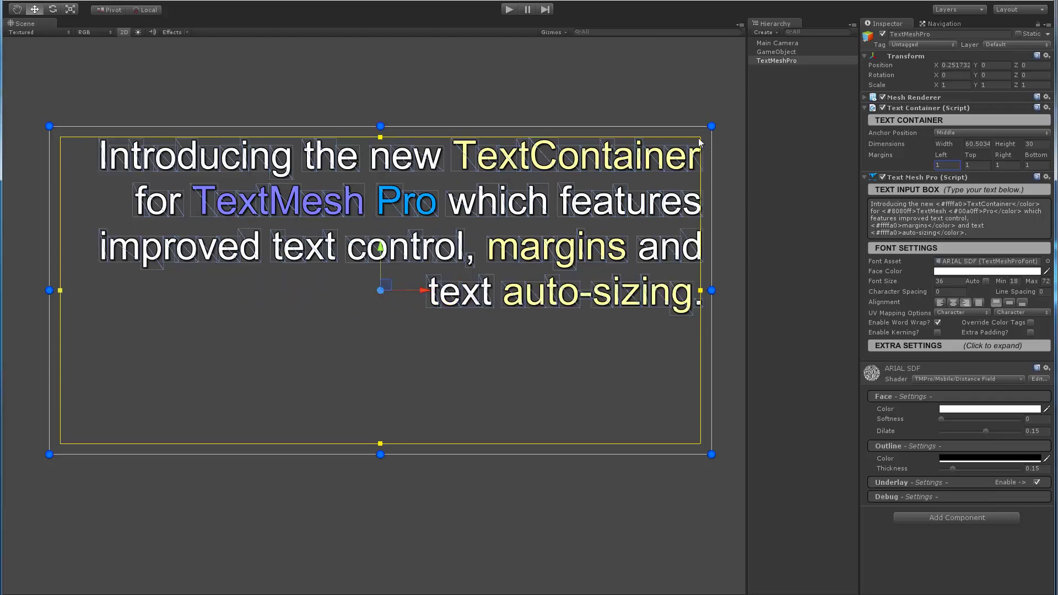
click(979, 304)
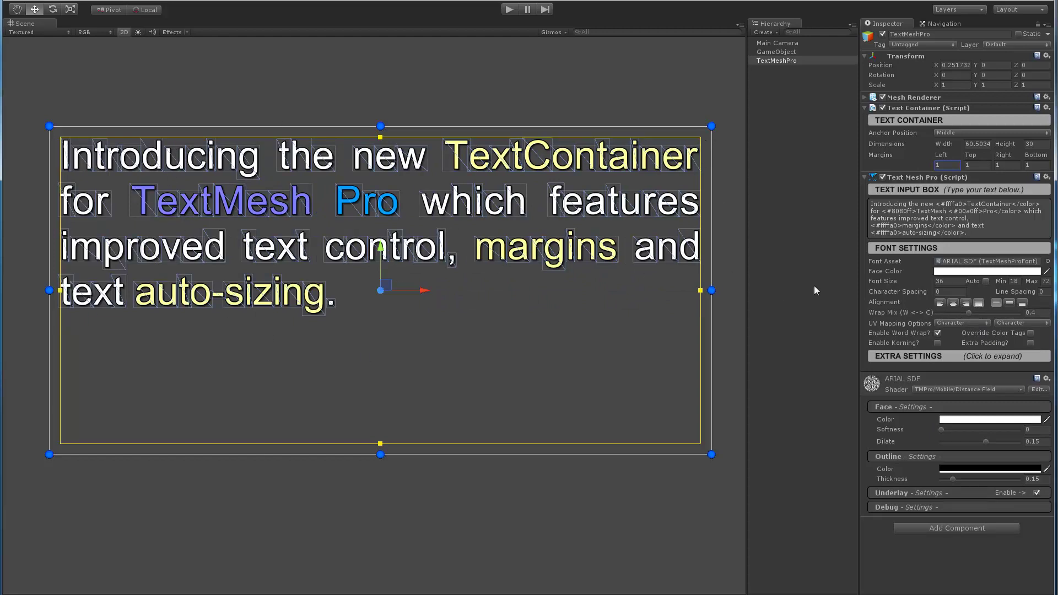
click(941, 304)
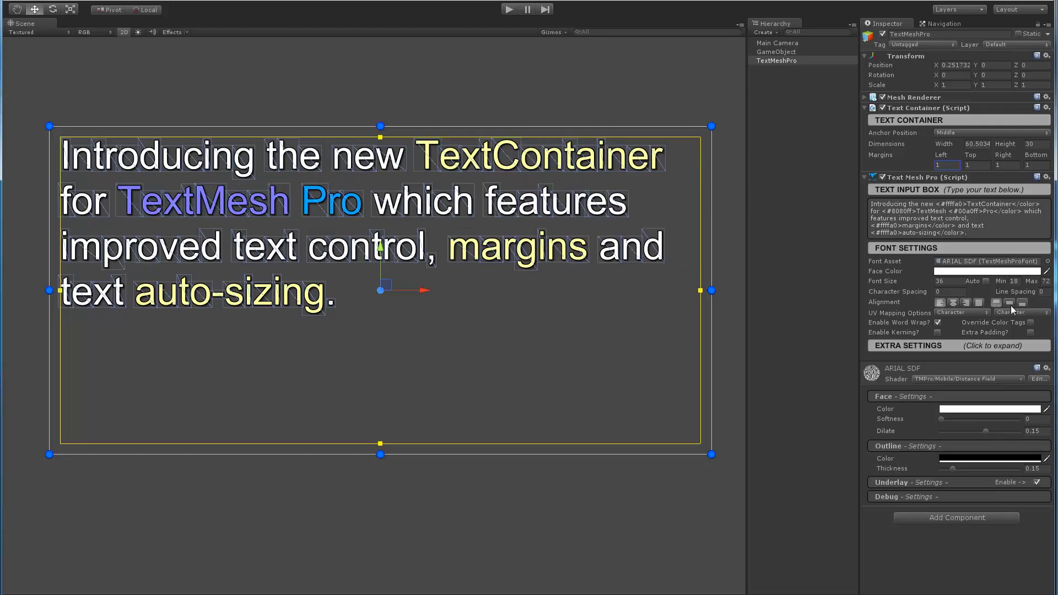
Step: Try middle and bottom vertical alignment on the text, and restore top alignment
click(1010, 305)
click(1023, 304)
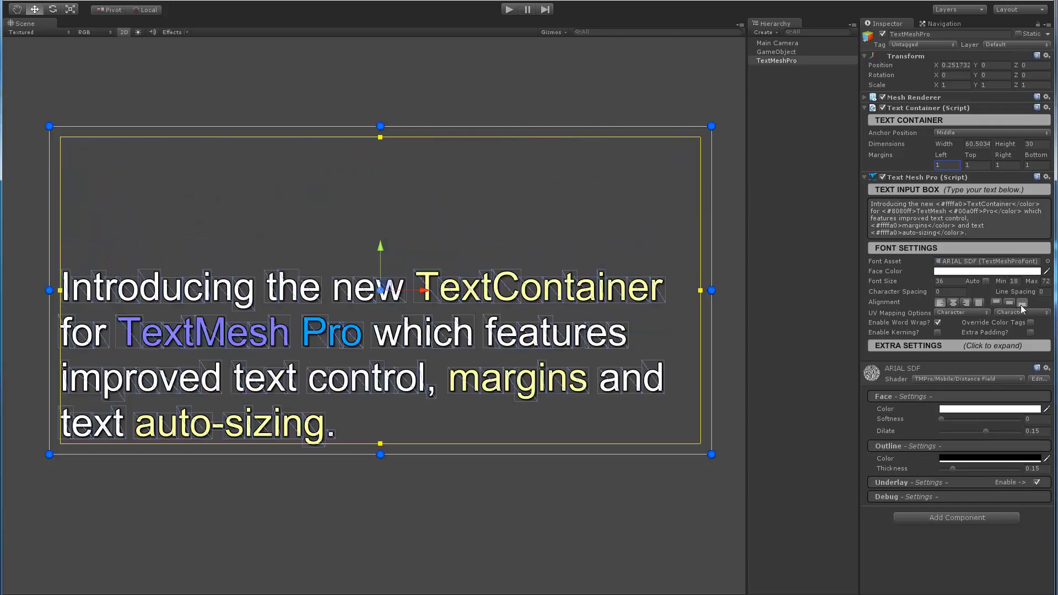
click(996, 303)
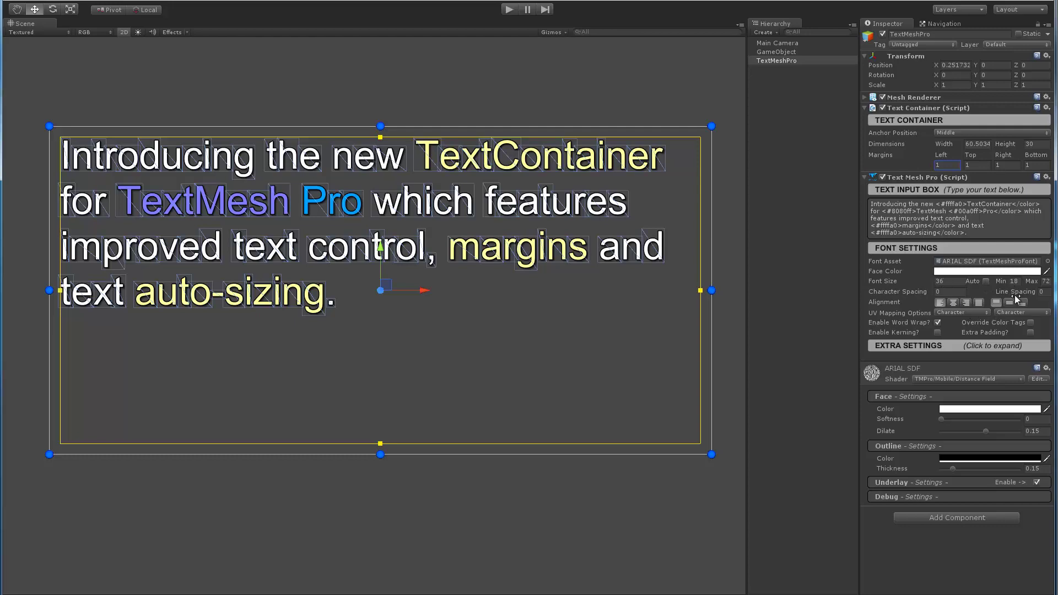
Step: Enable automatic font sizing and shrink the container's height to about 29.8 by its bottom edge handle
click(987, 281)
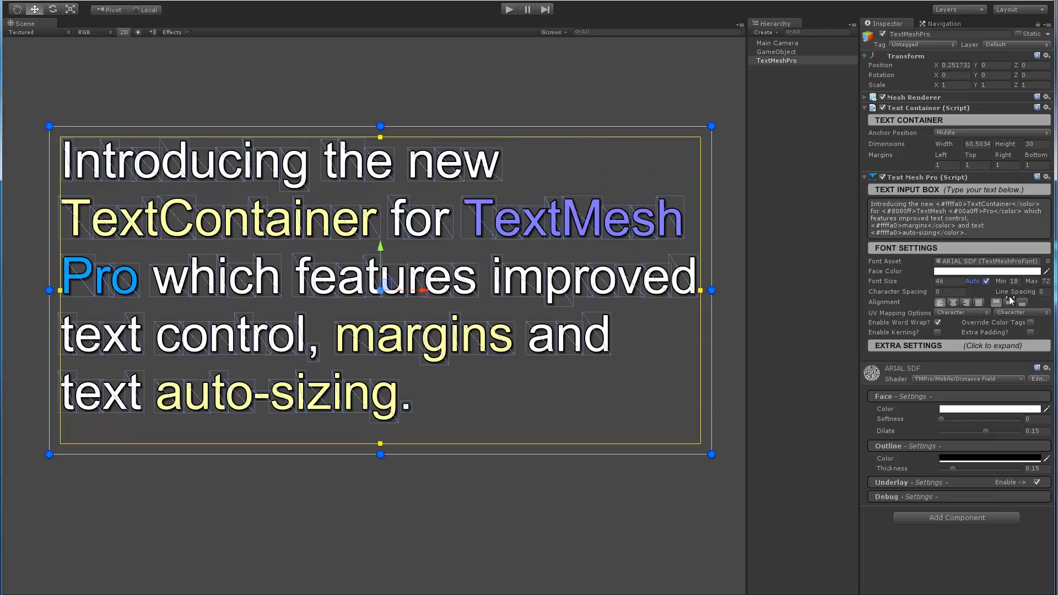
scroll(430, 295, down, 1)
scroll(430, 296, down, 1)
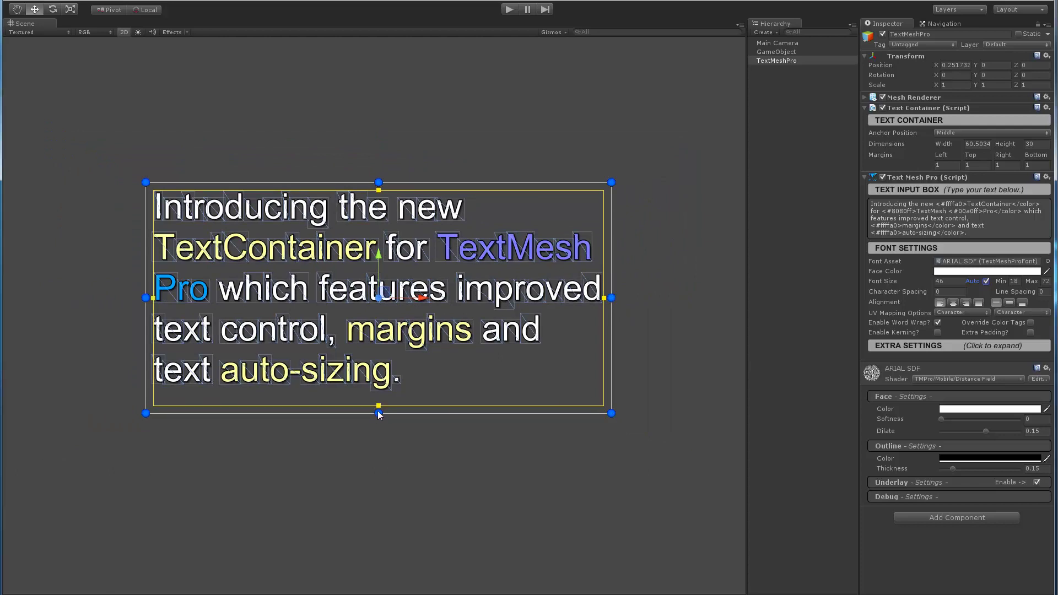
mouse_move(379, 413)
mouse_down()
mouse_move(365, 212)
mouse_move(378, 408)
mouse_up()
Step: Resize the auto-sized text container from its lower-right corner to about 95.6 wide and 35.3 high
key(f)
middle_drag(368, 309, 262, 290)
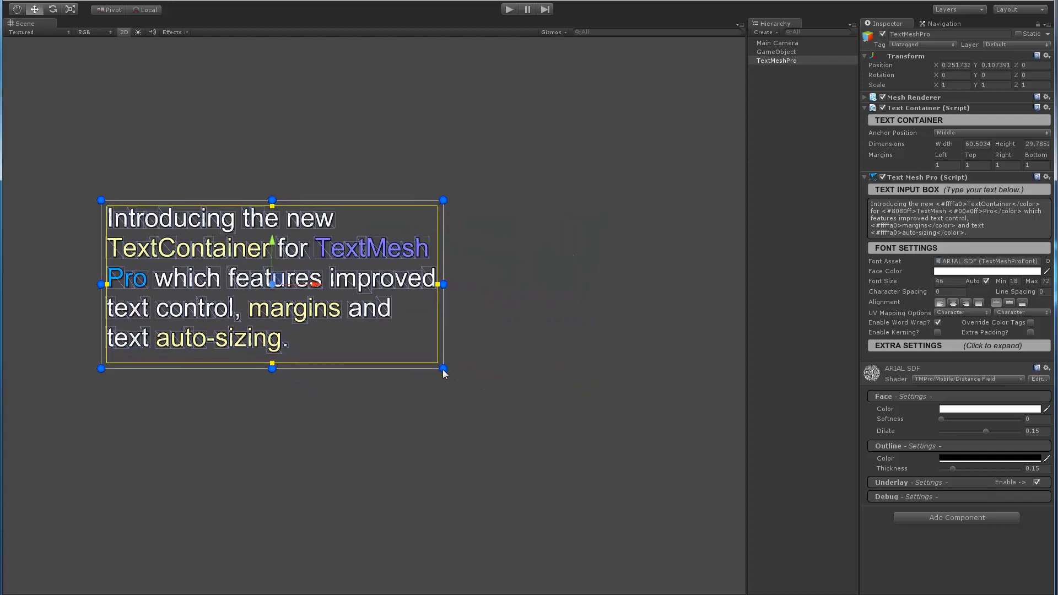
drag(442, 371, 718, 490)
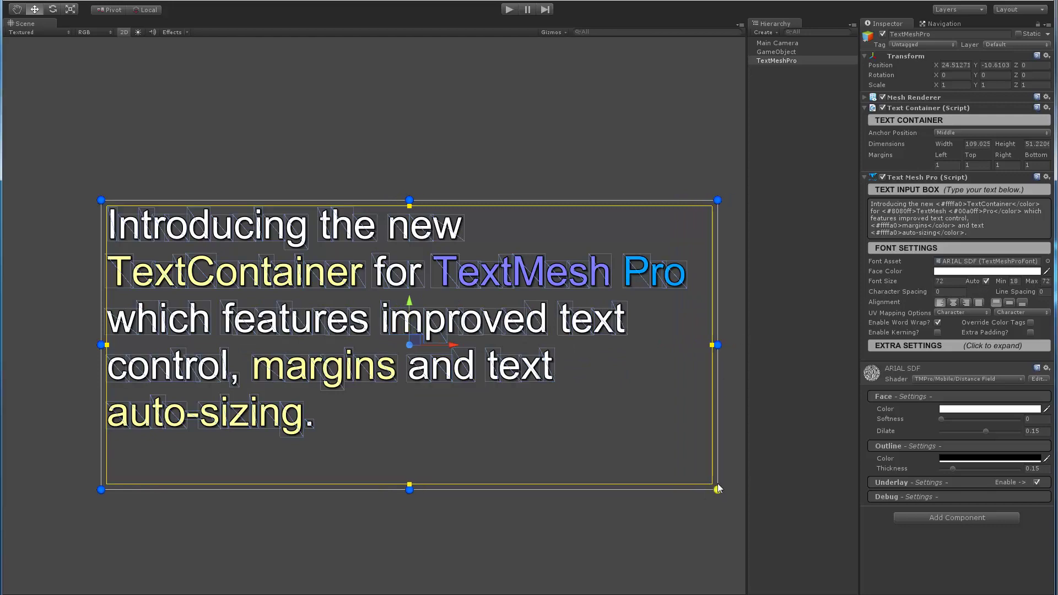
drag(718, 489, 641, 393)
scroll(390, 336, up, 2)
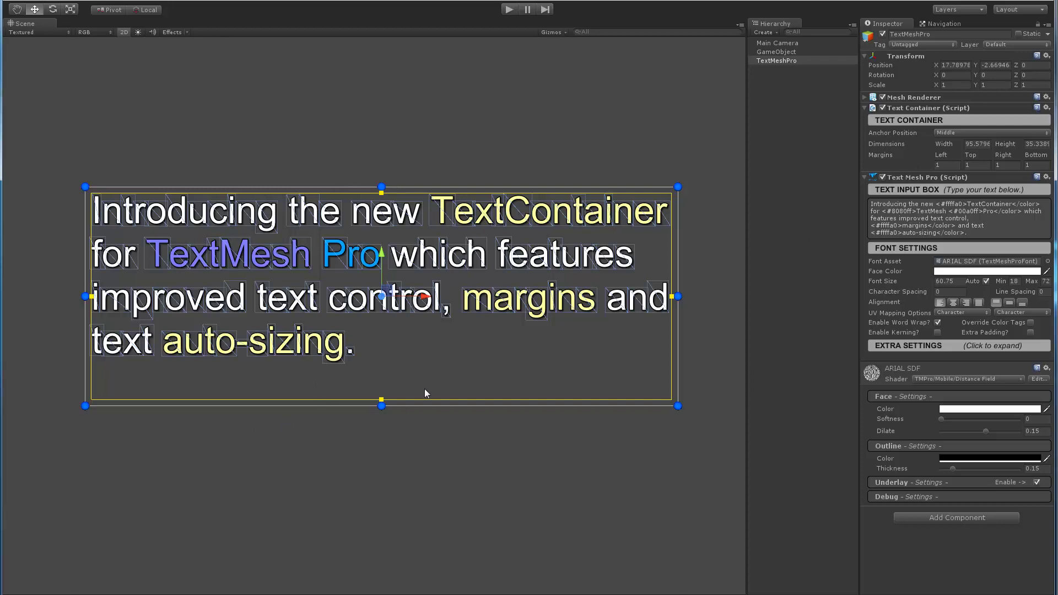
scroll(425, 392, up, 2)
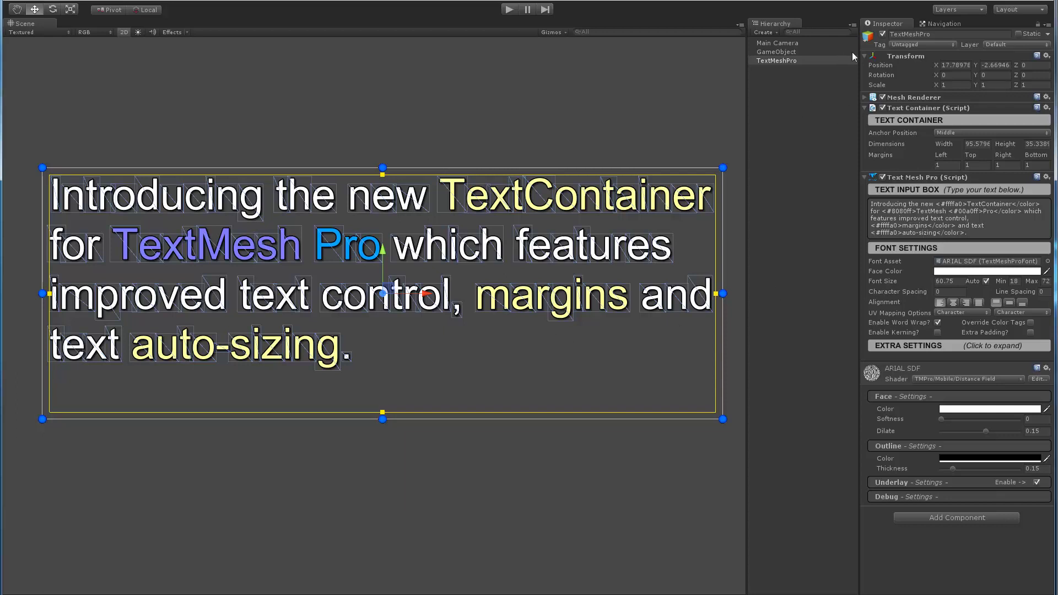
Step: Deactivate the TextMeshPro object and select GameObject in the scene
click(884, 34)
click(785, 143)
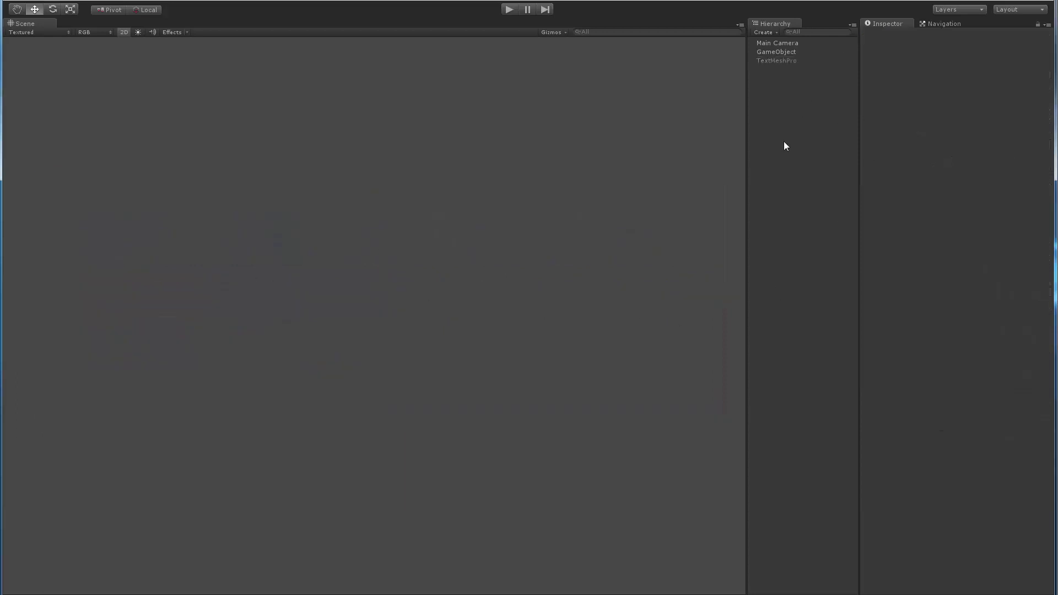
click(774, 53)
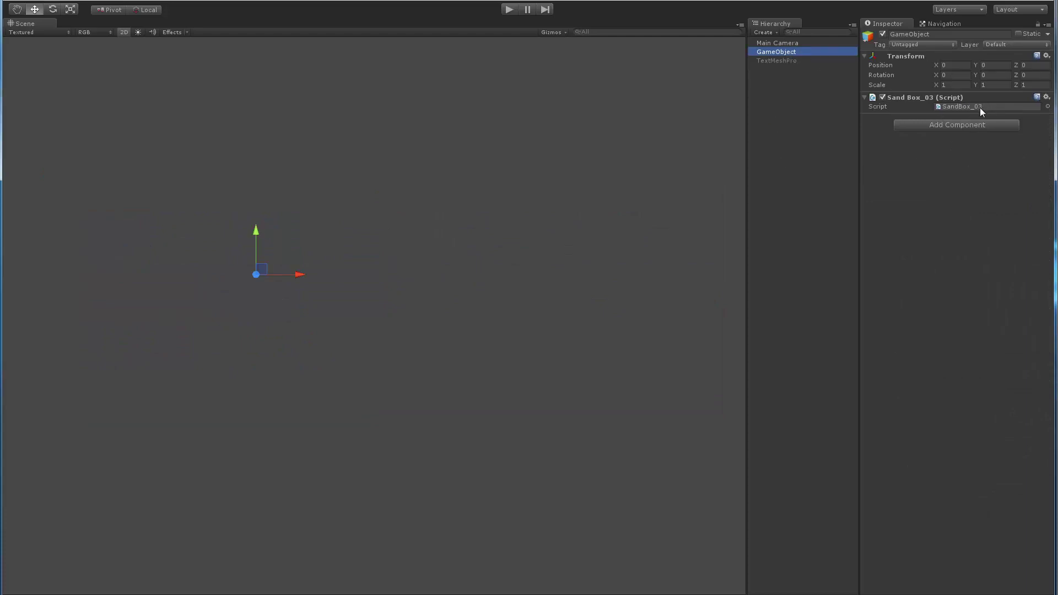
Step: Review the SandBox_03 script in Visual Studio, and run the scene in Unity to inspect GameObject's default text container
key(alt+Tab)
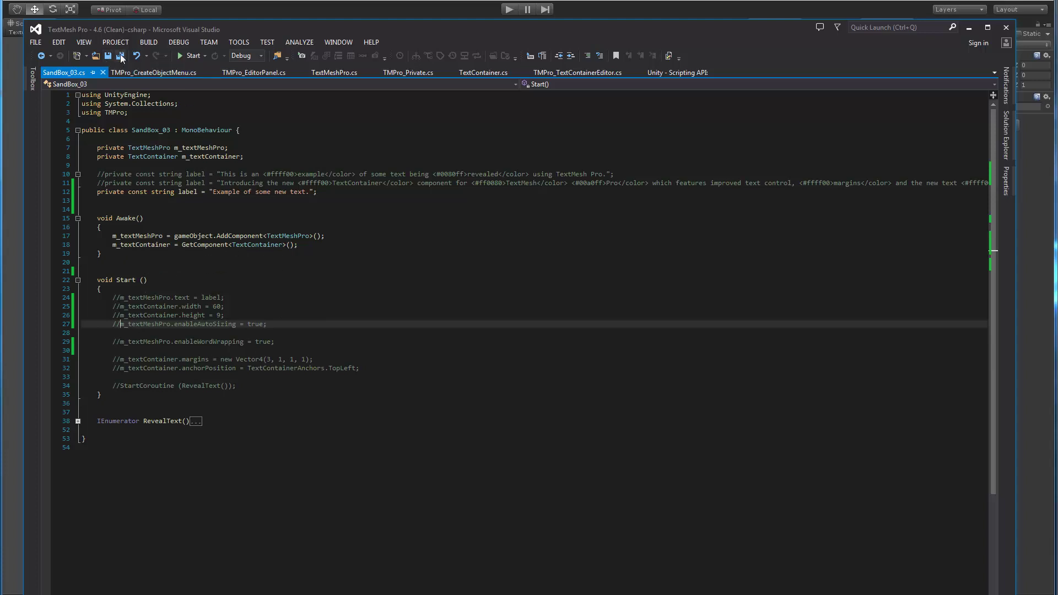
click(384, 6)
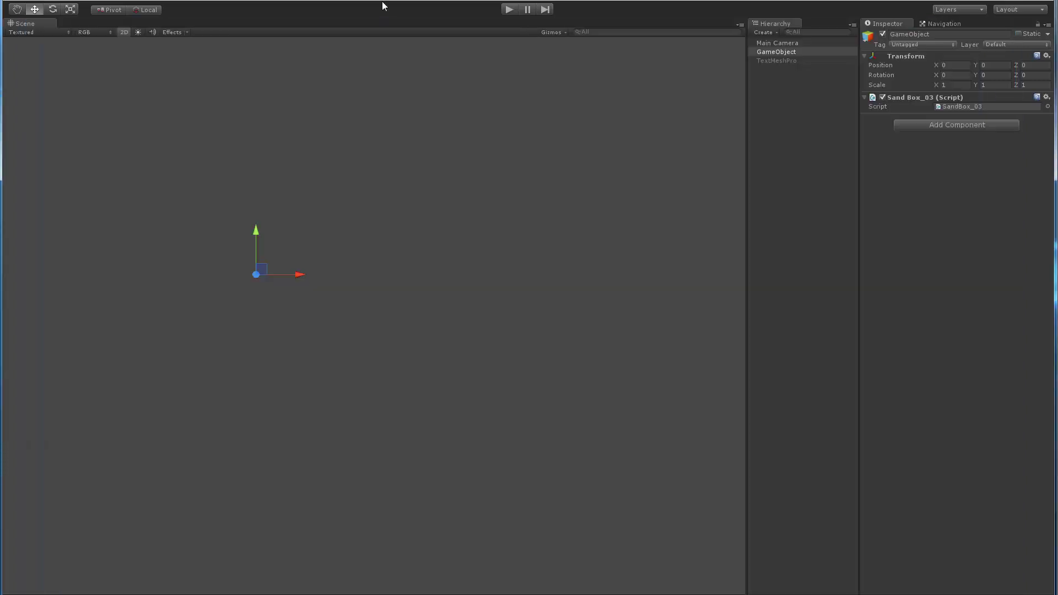
click(509, 10)
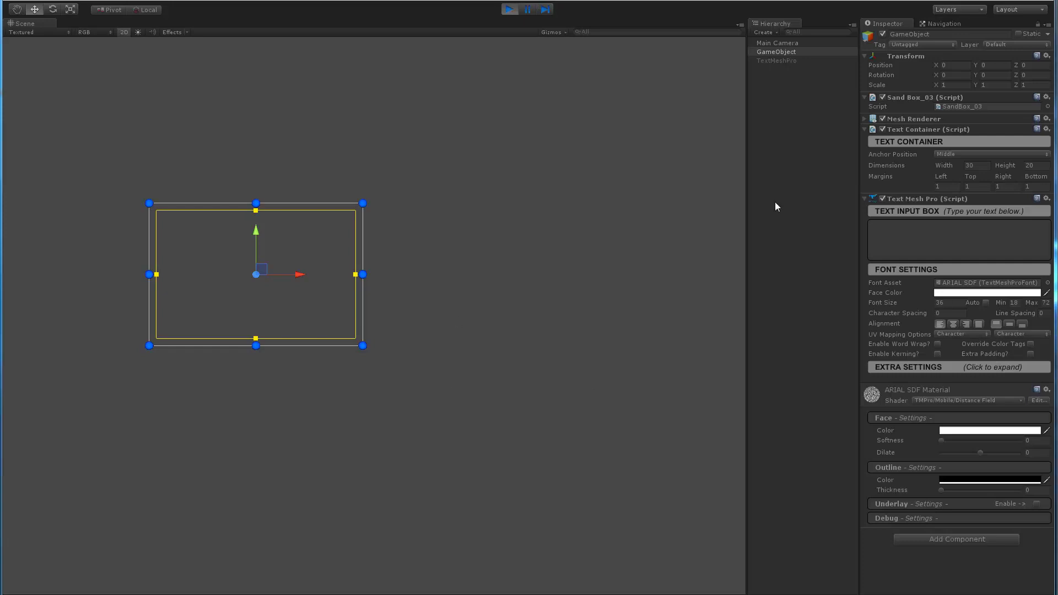
double_click(779, 50)
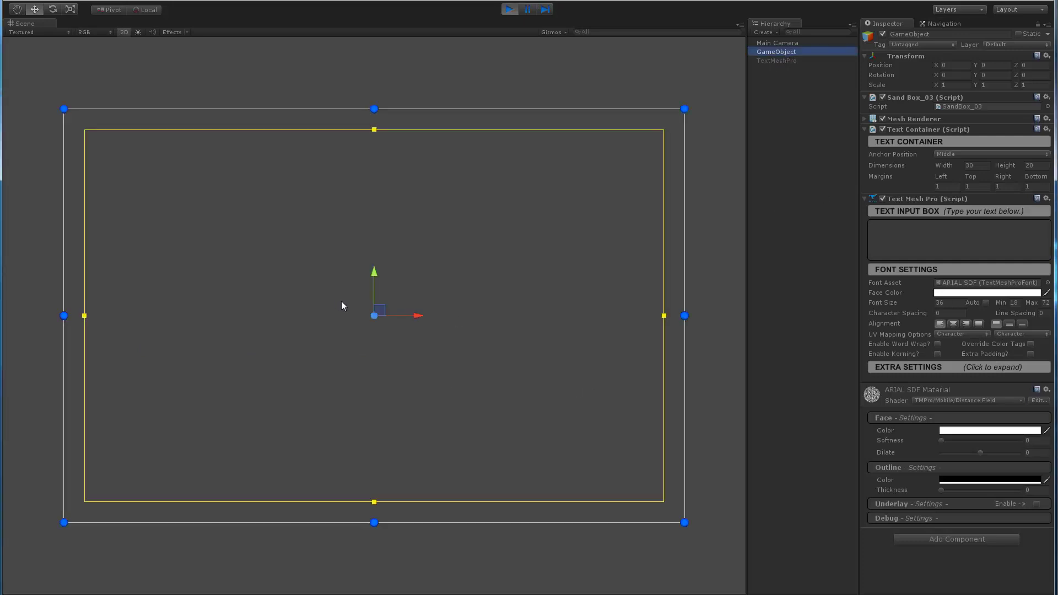
scroll(350, 290, down, 2)
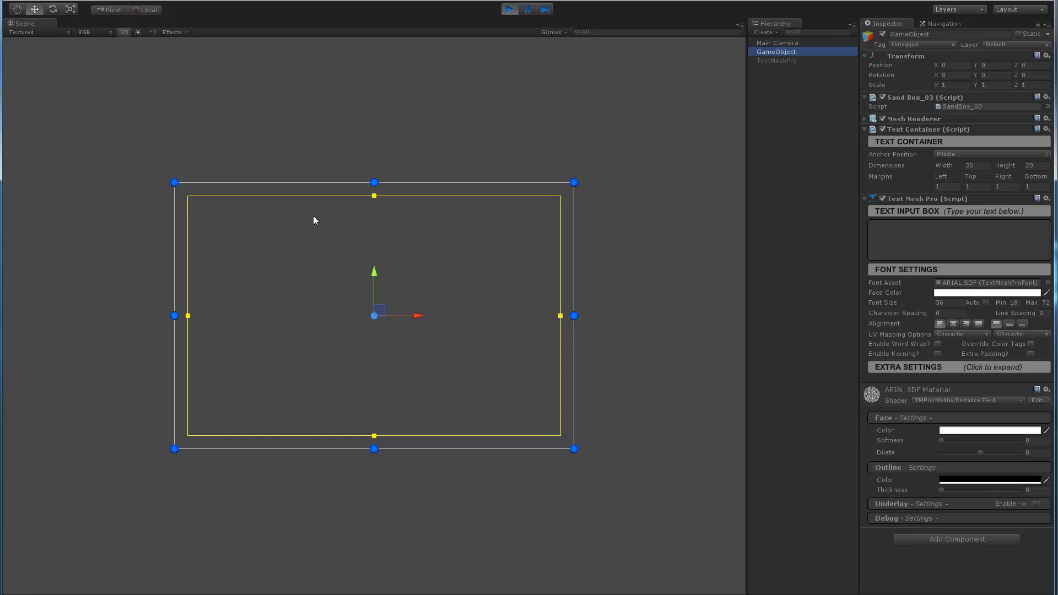
click(508, 9)
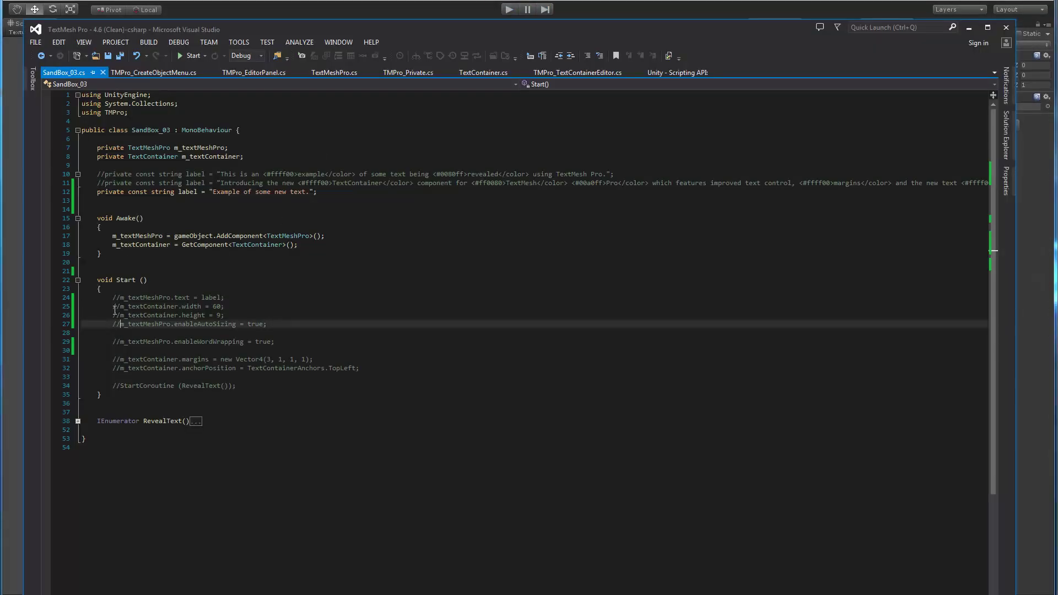
Step: In Visual Studio, uncomment the m_textContainer.width = 60 line in Start() and save the script
click(113, 306)
key(Delete)
key(Delete)
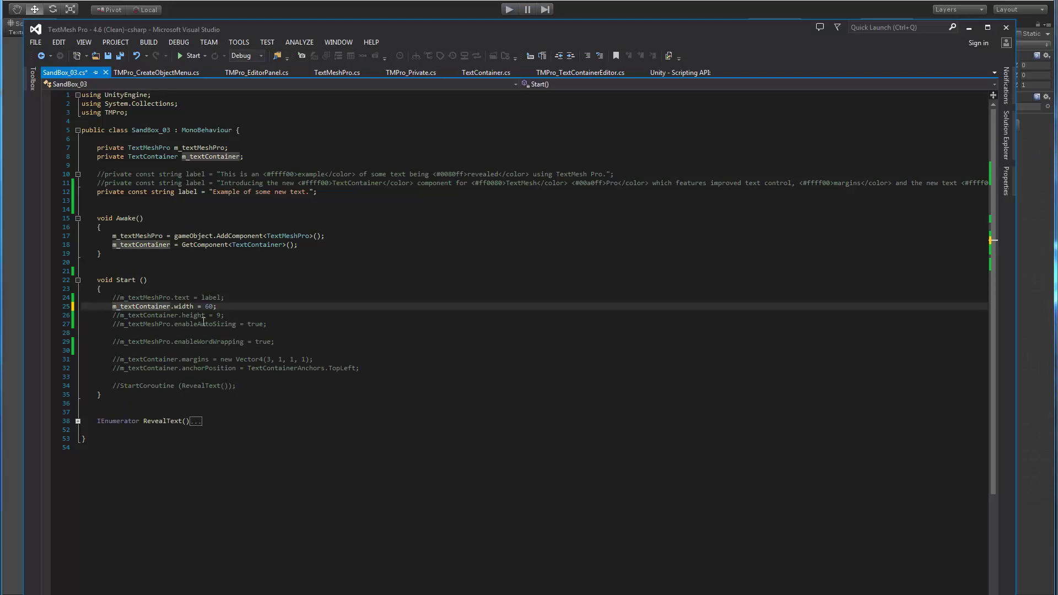
click(121, 57)
Step: Switch to Unity and run the scene to check the container width set by the script, and stop playback
key(alt+Tab)
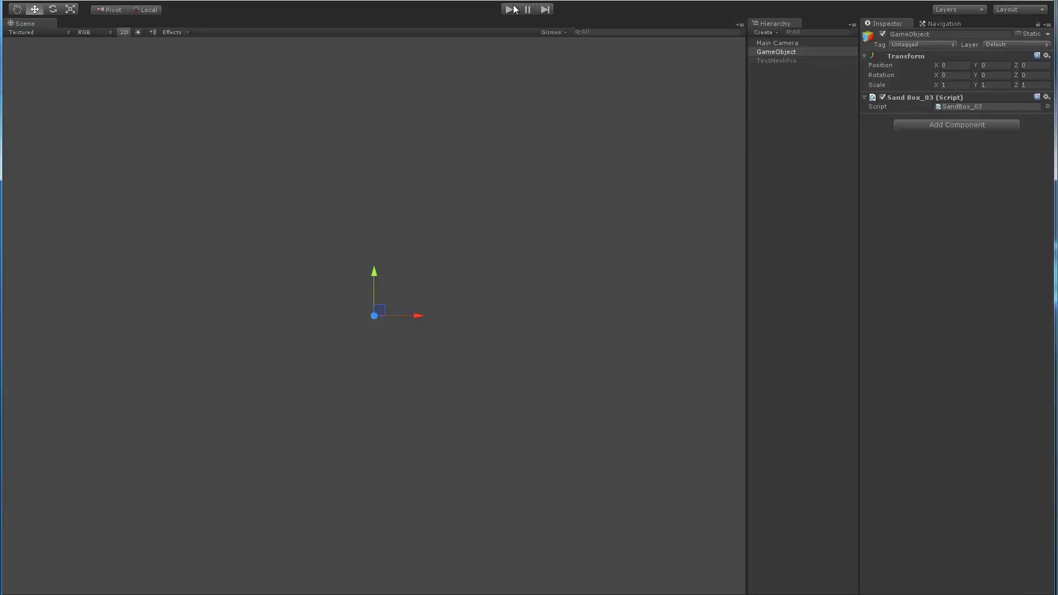
click(508, 12)
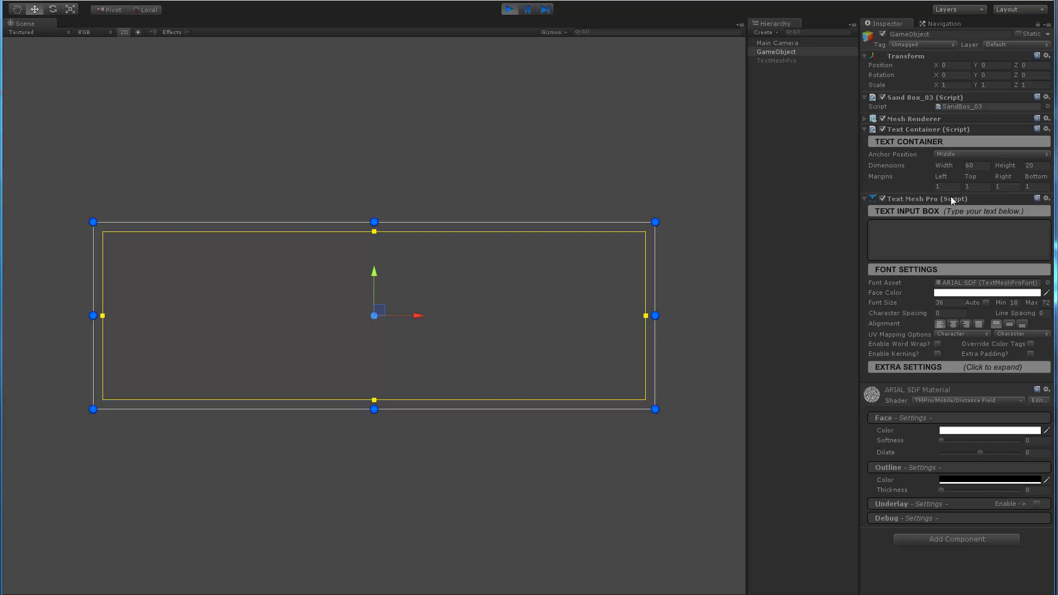
click(508, 9)
Step: In Visual Studio, comment out the container width line, uncomment m_textMeshPro.text = label in Start(), and save
key(alt+Tab)
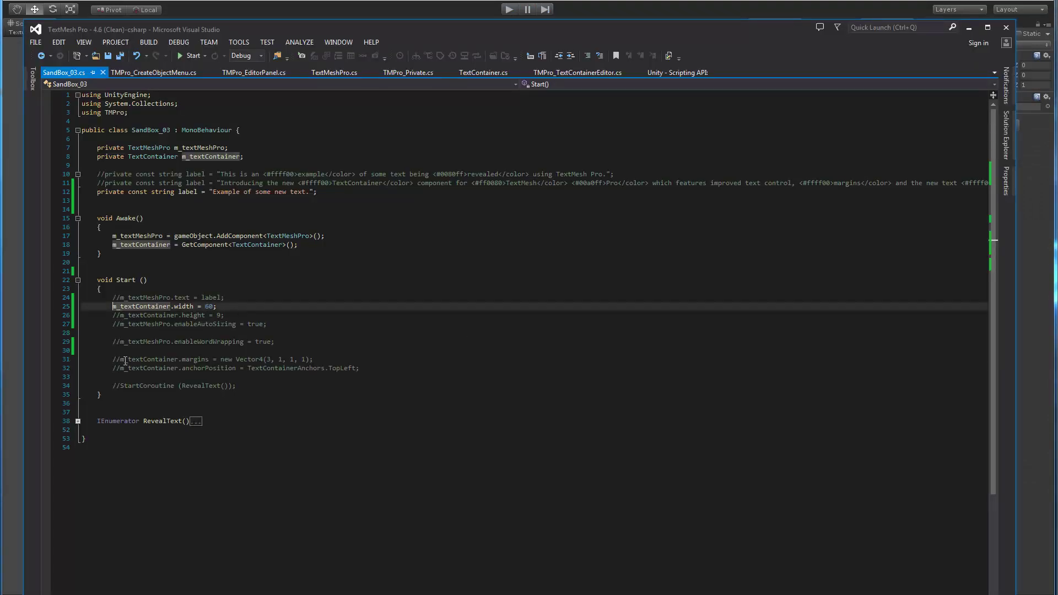
text(//)
click(114, 297)
key(Delete)
key(Delete)
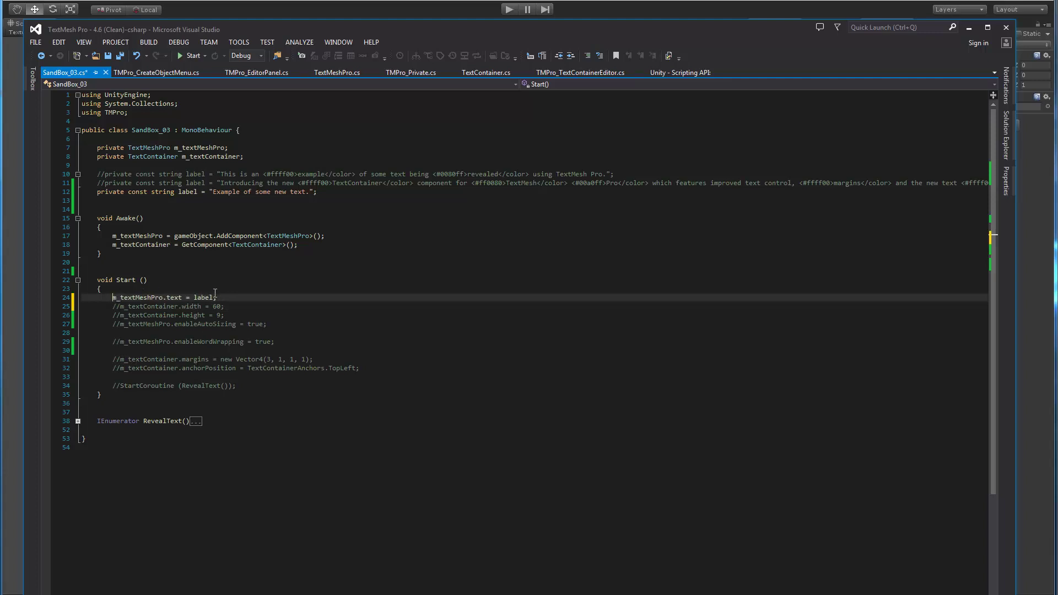
key(ctrl+s)
Step: Run the scene in Unity to check how the container fits the label text, stop it, and return to Visual Studio
key(alt+Tab)
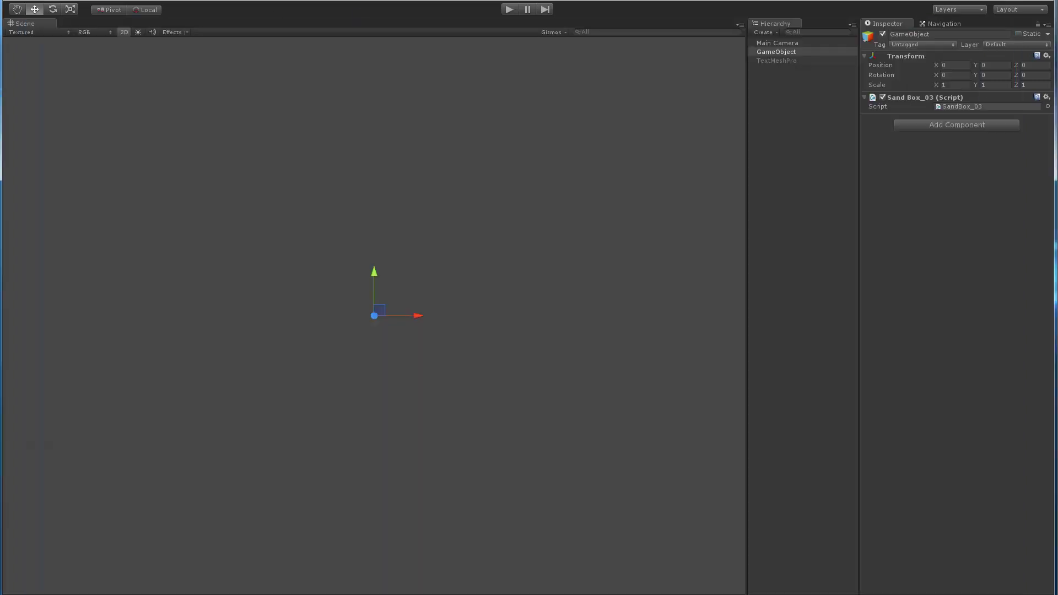
click(508, 10)
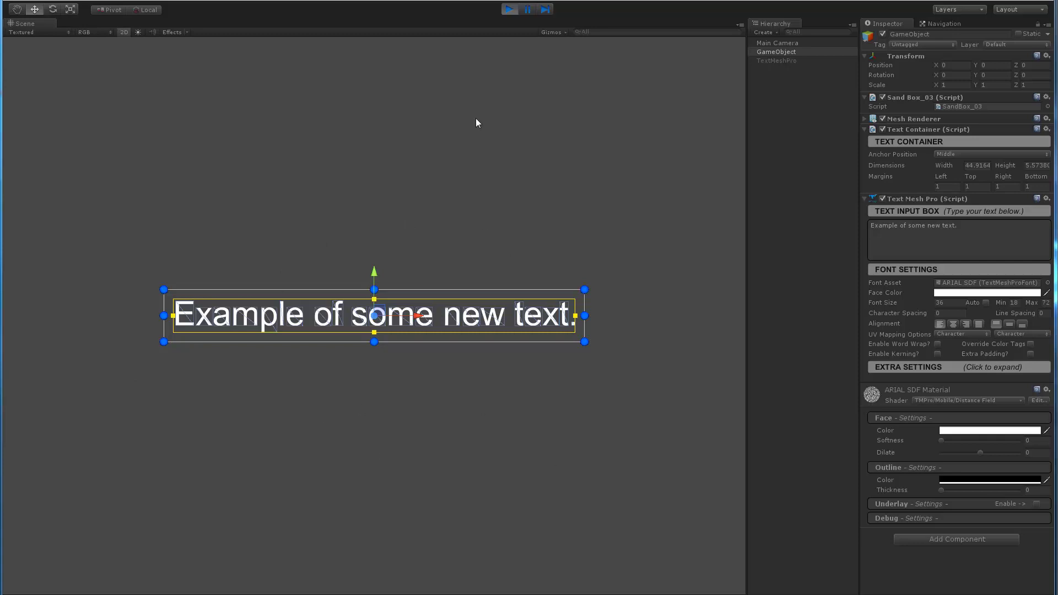
click(509, 9)
key(alt+Tab)
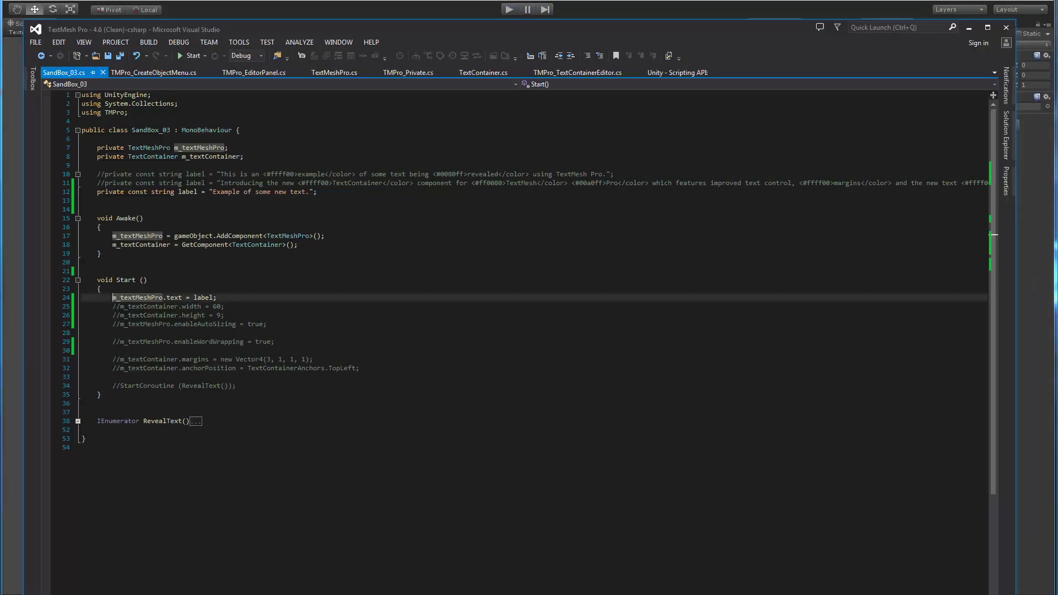
Step: Uncomment the m_textContainer.width = 60 line in Start() below the label assignment, and save the script
key(Down)
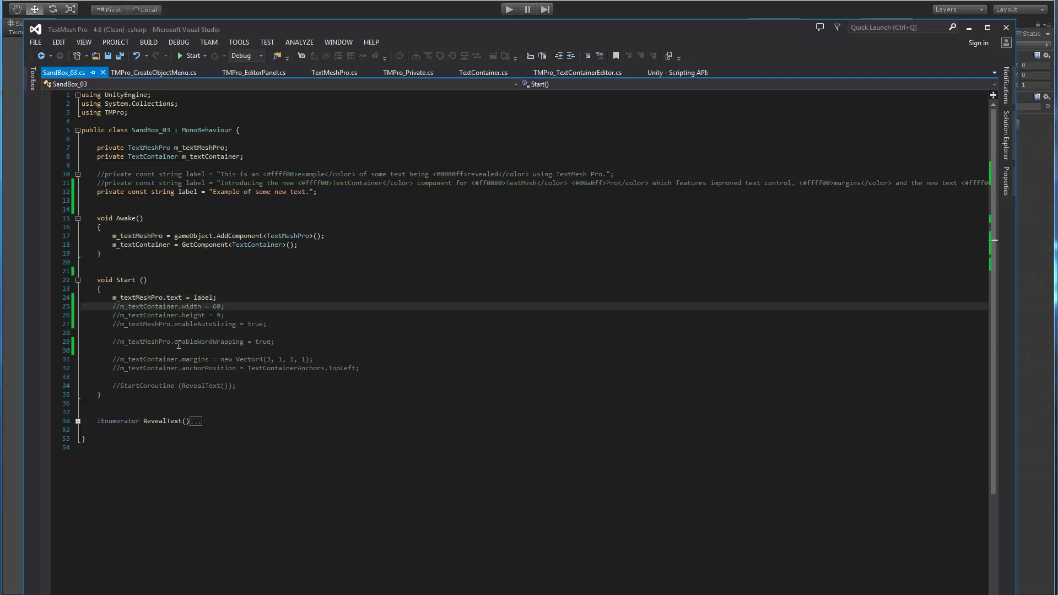
key(Delete)
key(Delete)
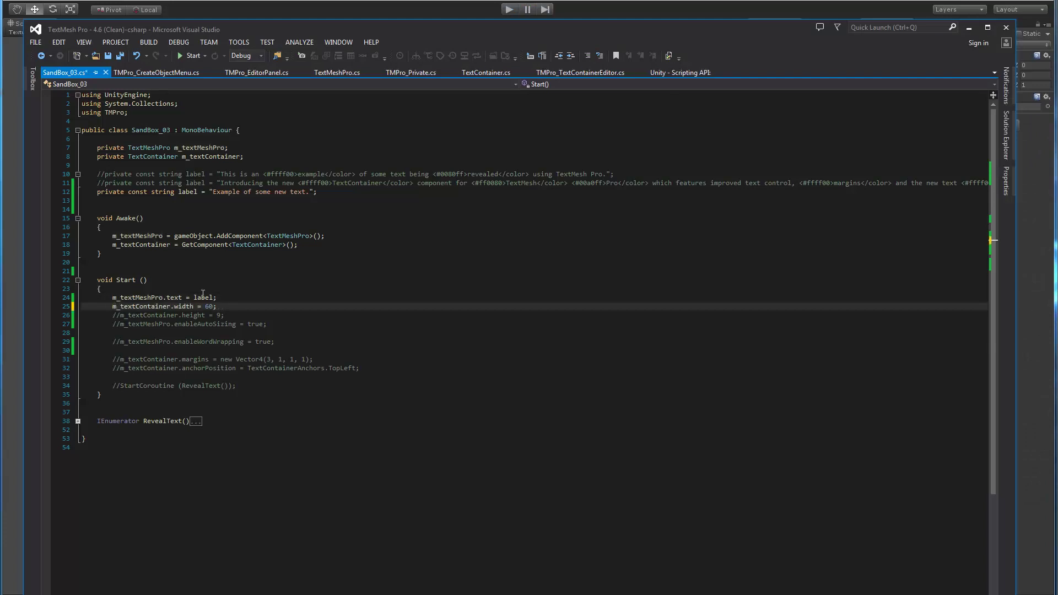
click(120, 56)
Step: Switch to Unity and run the scene to check the label text in the fixed-width container, and stop playback
click(372, 11)
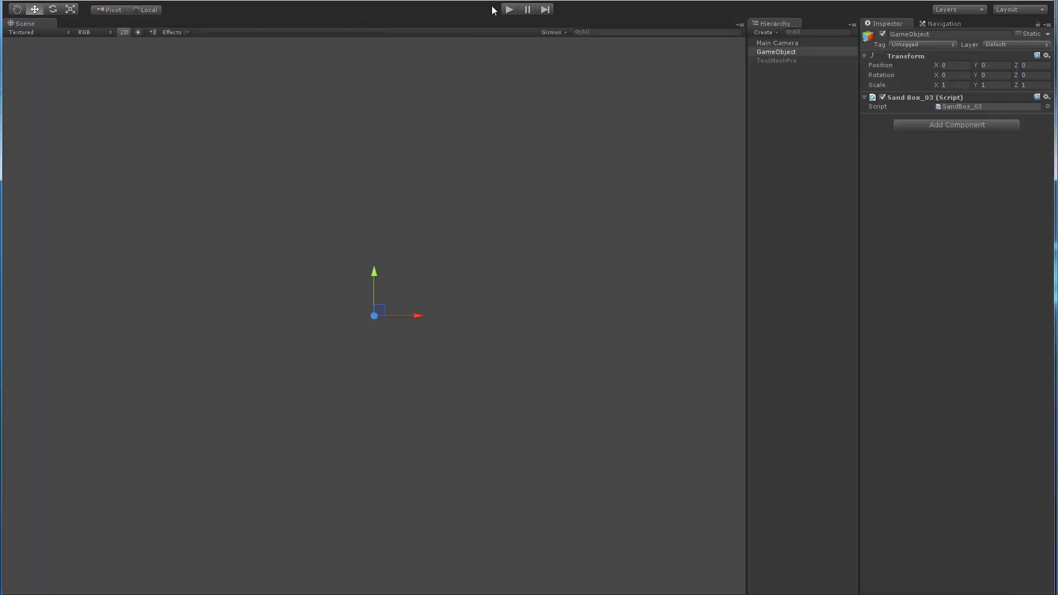
click(508, 11)
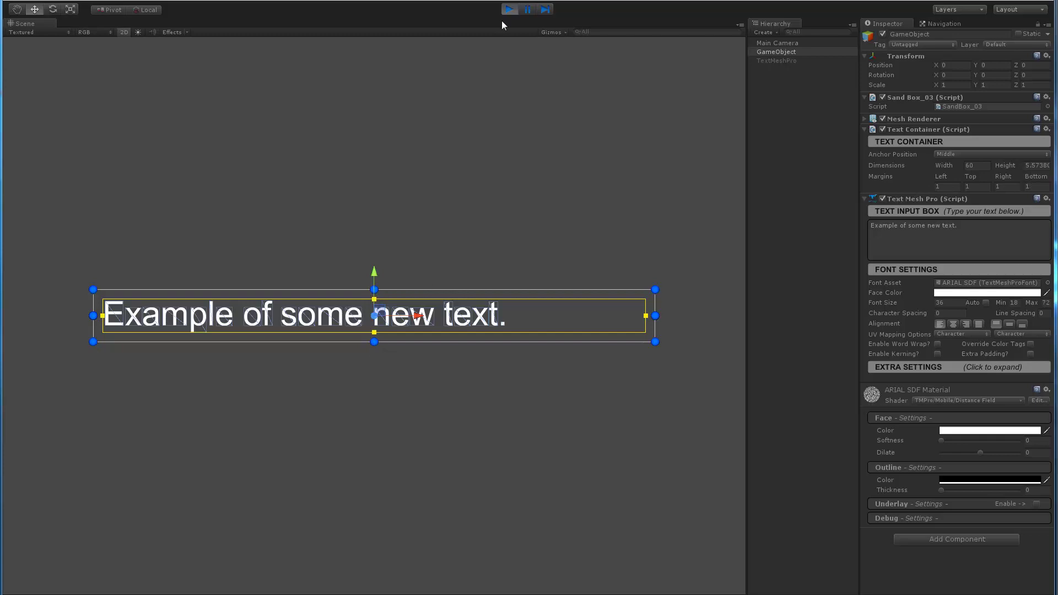
key(ctrl+p)
Step: In Visual Studio, comment out the container width line, uncomment m_textContainer.height = 9, and save
key(alt+Tab)
click(113, 307)
text(//m_textContainer.width = 60;)
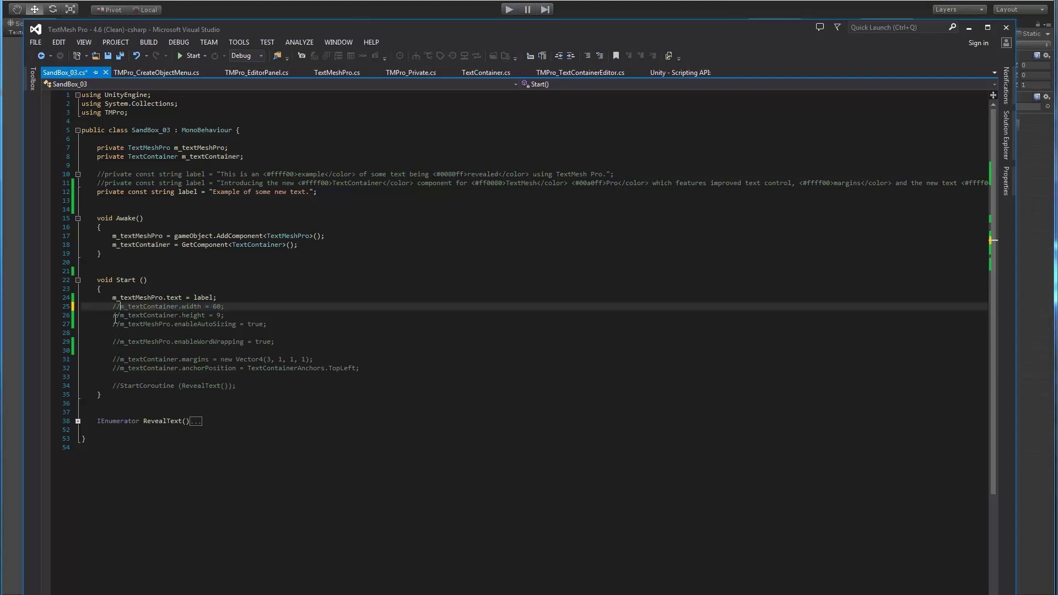
click(113, 315)
key(Delete)
key(Delete)
click(119, 55)
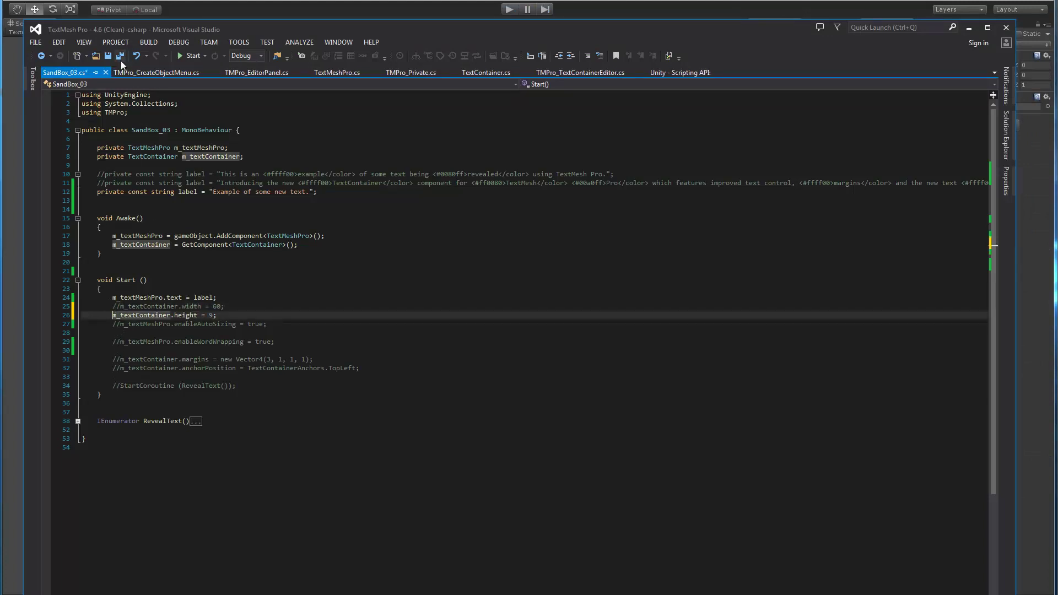
Step: Run the scene in Unity to check the container with only its height set, stop it, and return to Visual Studio
key(alt+Tab)
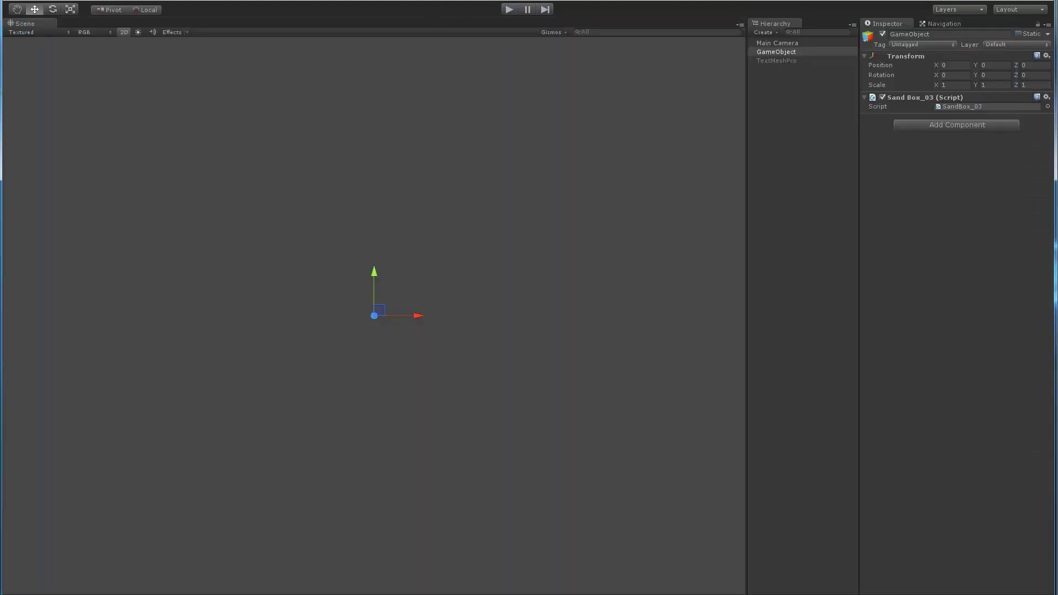
click(509, 11)
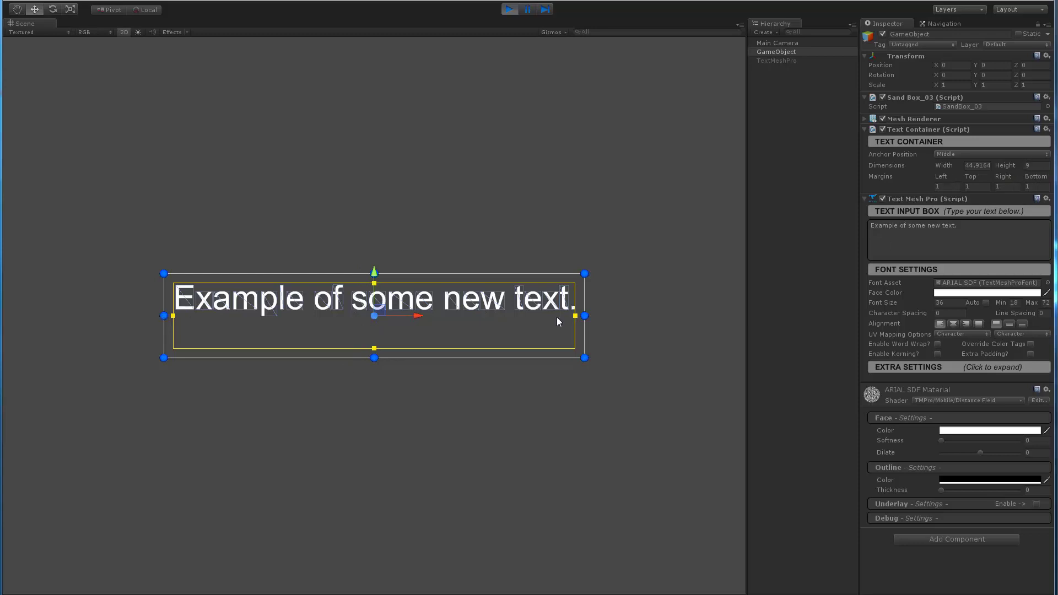
click(509, 10)
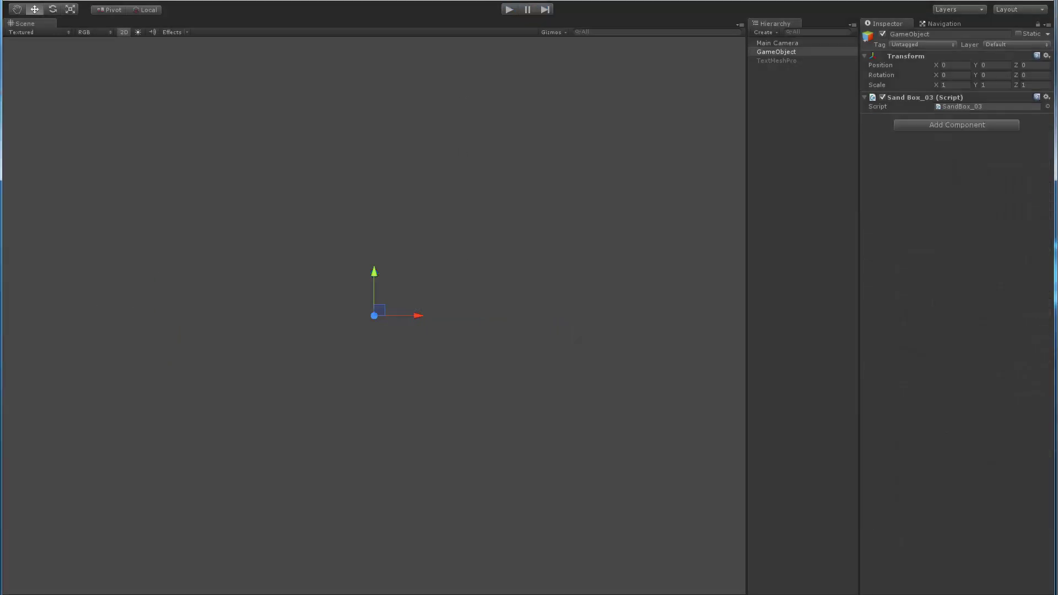
key(alt+Tab)
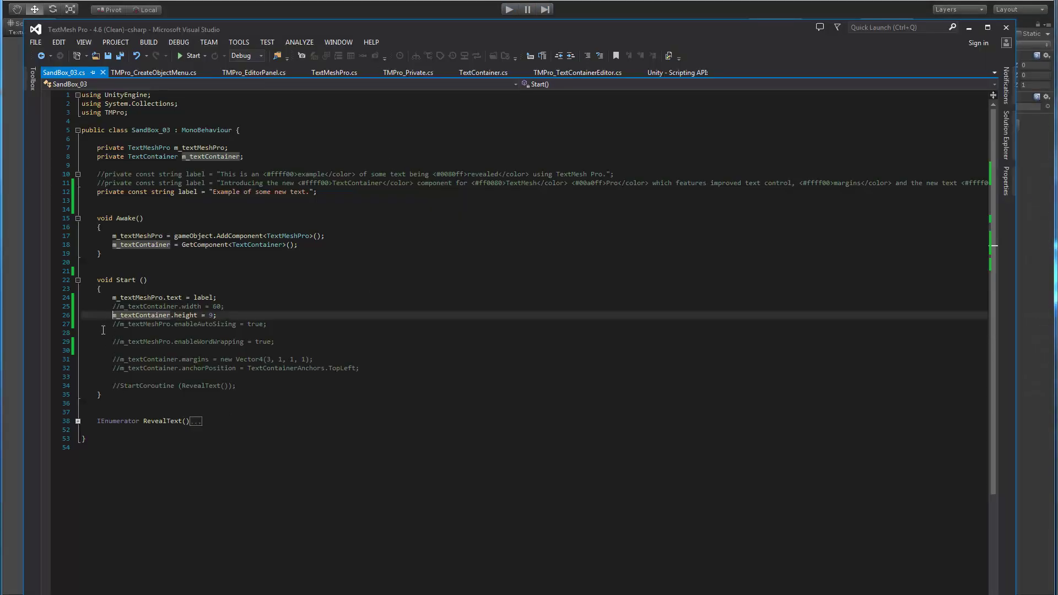
Step: Comment out the container height line, uncomment m_textMeshPro.enableAutoSizing = true, and save the script
key(ctrl+k)
key(ctrl+c)
key(Down)
key(ctrl+k)
key(ctrl+u)
key(ctrl+s)
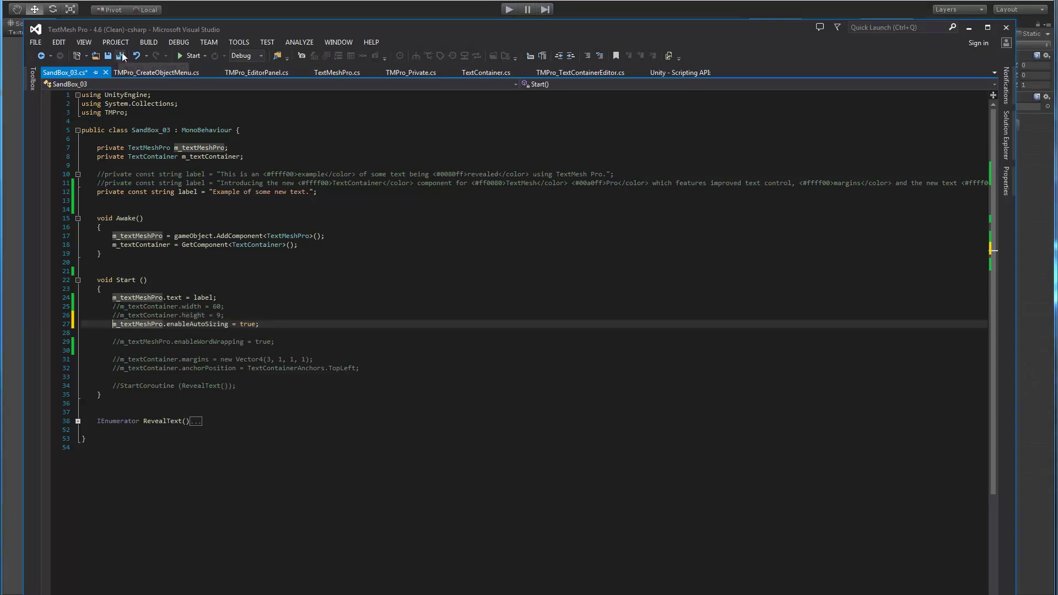
Step: Run the scene in Unity to check auto-sizing without a set container size, stop it, and return to Visual Studio
key(alt+Tab)
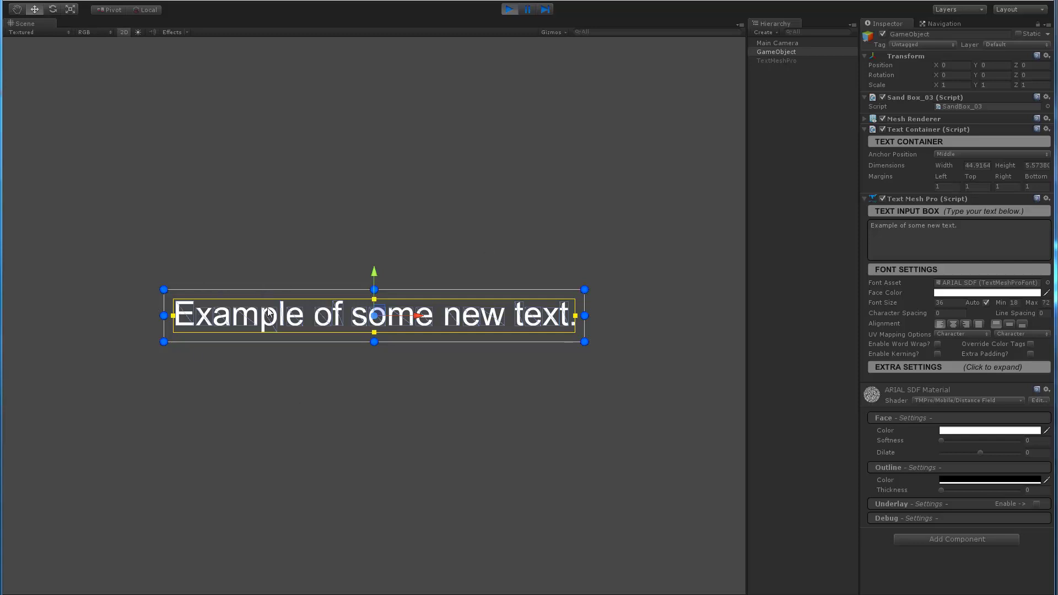
click(510, 9)
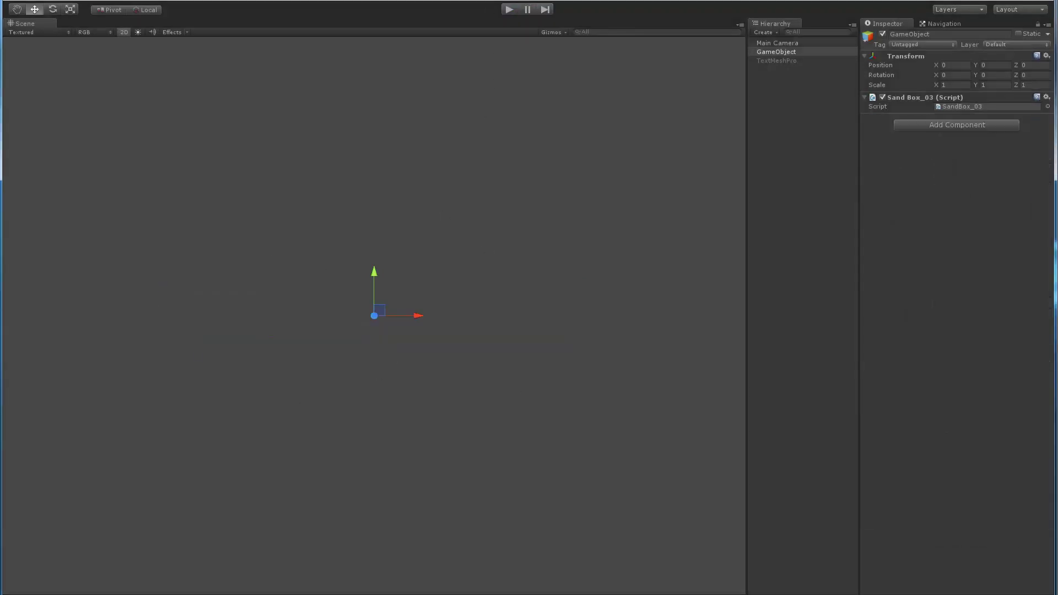
key(alt+Tab)
Step: Uncomment m_textContainer.width = 60 so it is used together with enableAutoSizing, and save the script
click(114, 306)
key(Delete)
key(Delete)
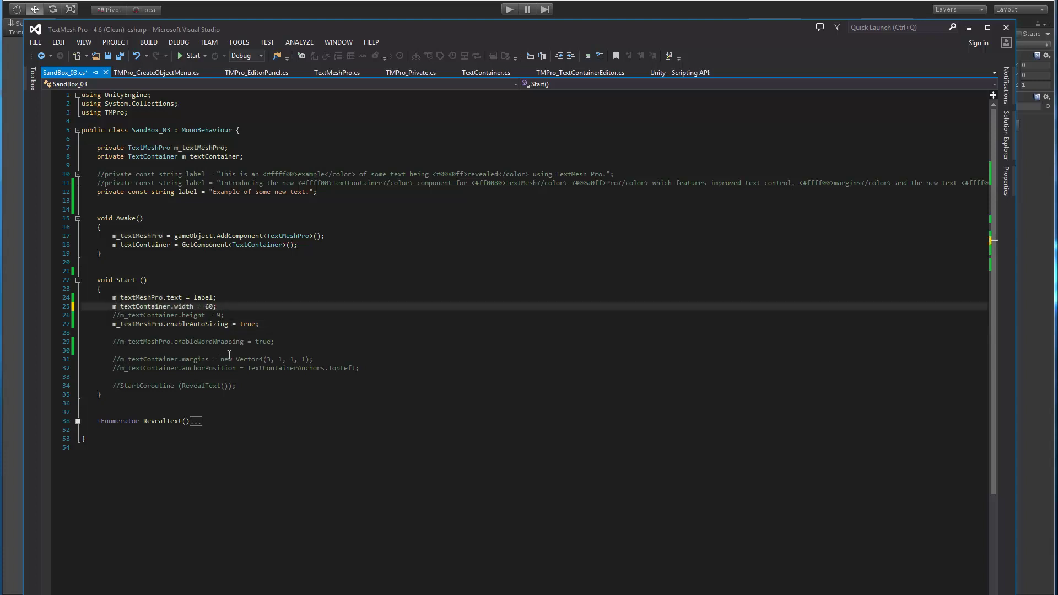
click(119, 56)
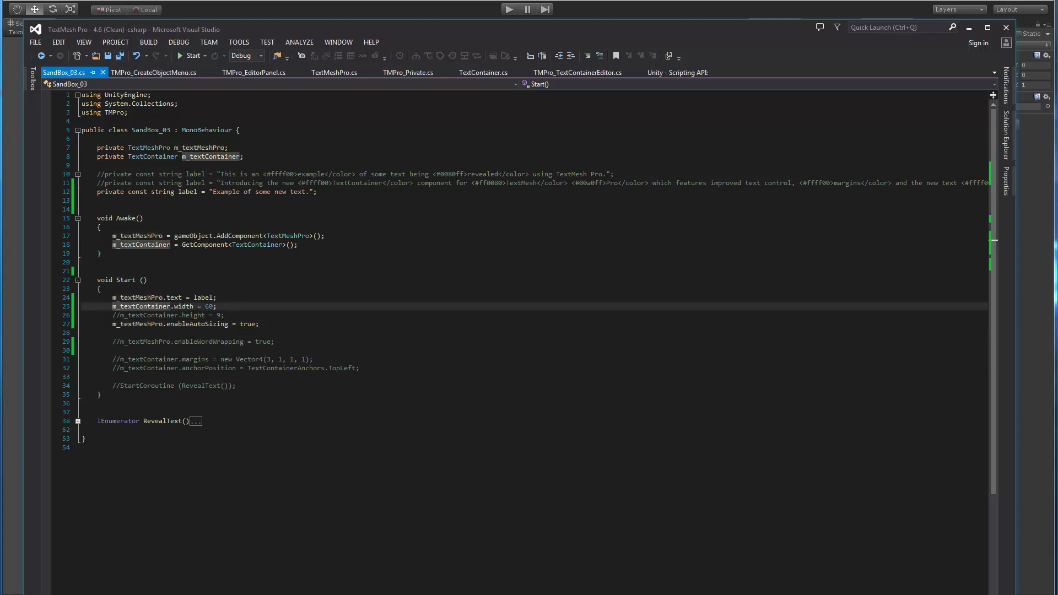
Step: Run the scene in Unity to check how the text auto-sizes to the set container width, stop it, and return to Visual Studio
key(alt+Tab)
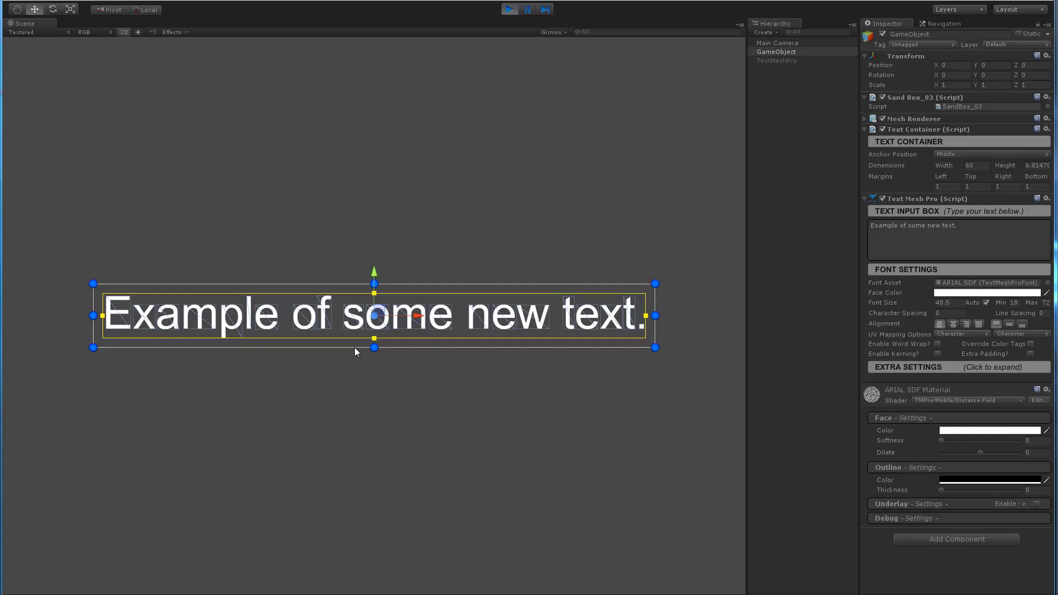
click(509, 9)
key(alt+Tab)
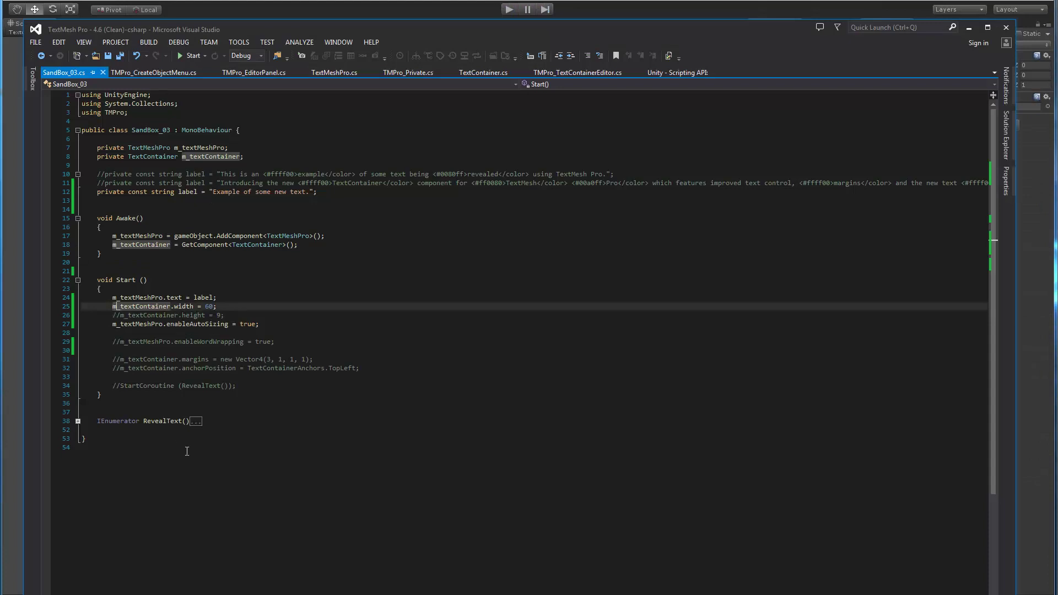
Step: Comment out the width = 60 line, uncomment the height = 9 line with auto-sizing still enabled, and save
text(//)
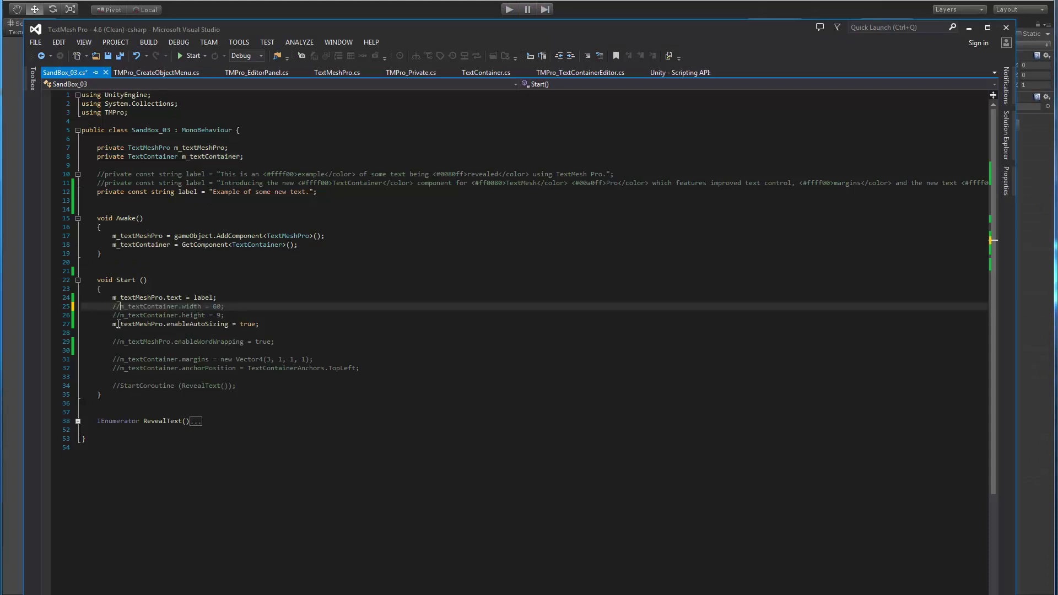
click(113, 315)
key(Delete)
key(Delete)
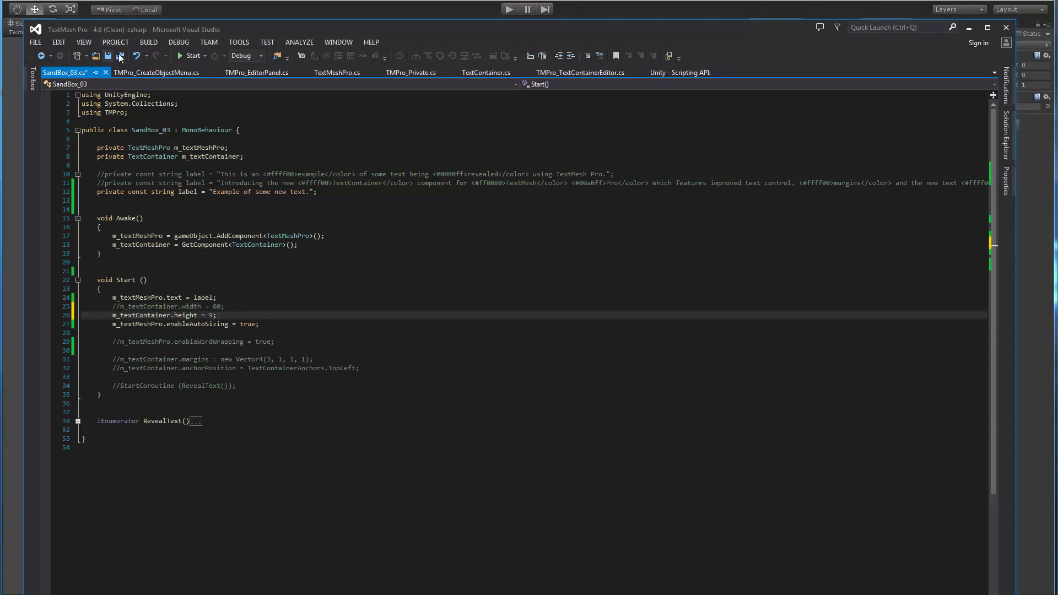
click(121, 56)
Step: Run the scene in Unity to check how the text auto-sizes to the set container height, stop it, and return to Visual Studio
click(504, 10)
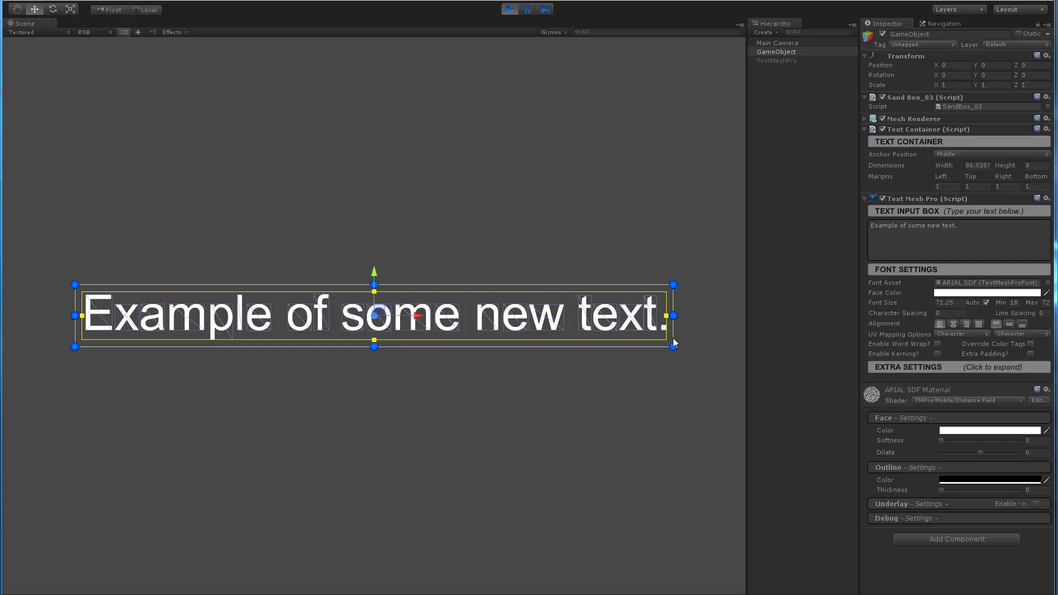
click(507, 9)
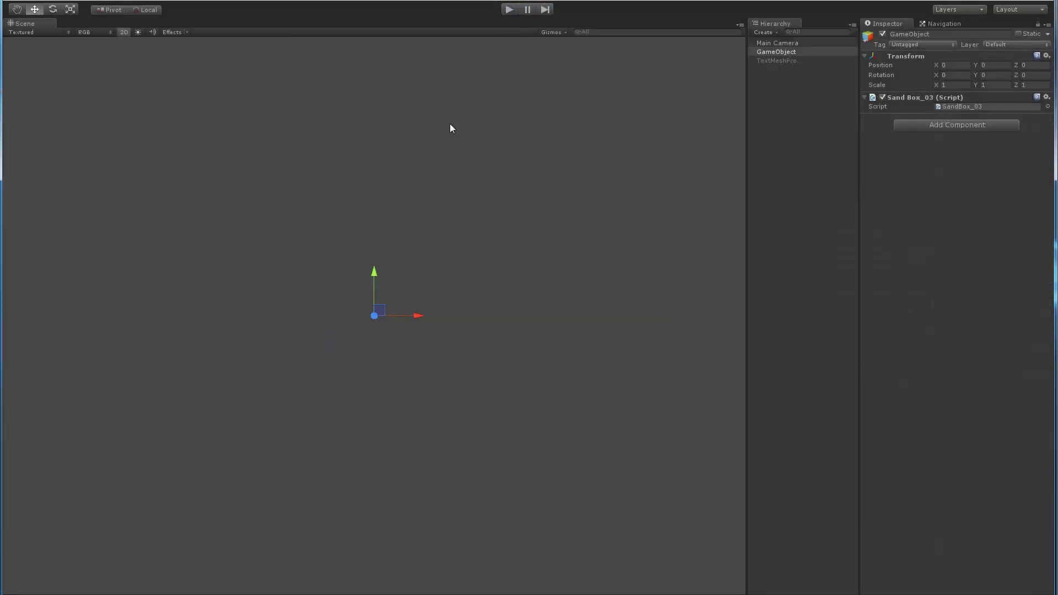
key(alt+Tab)
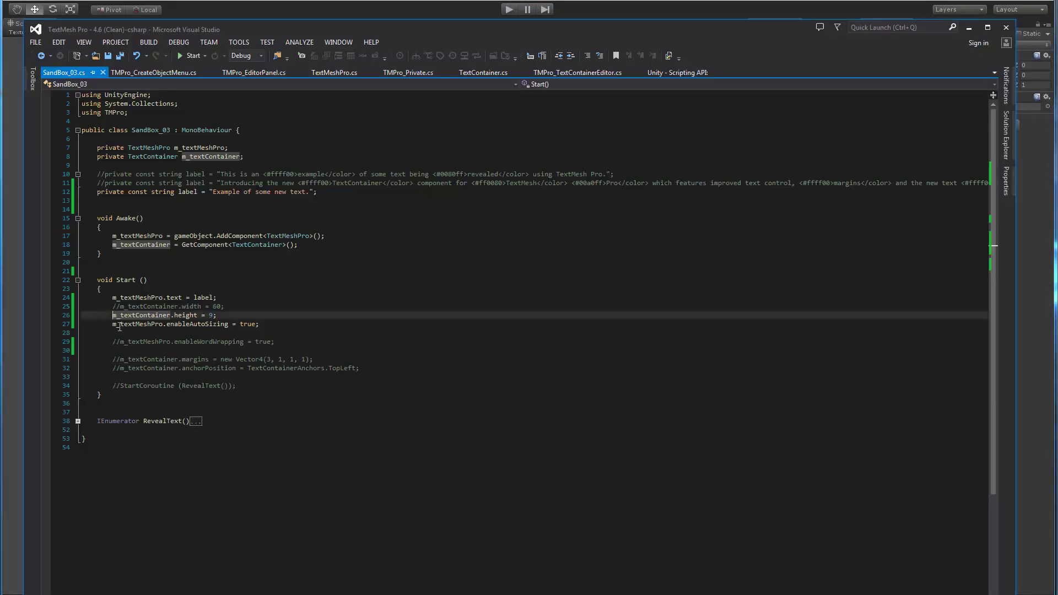
Step: Uncomment m_textMeshPro.enableWordWrapping = true, comment out the container height line, and save the script
click(115, 345)
key(BackSpace)
key(Delete)
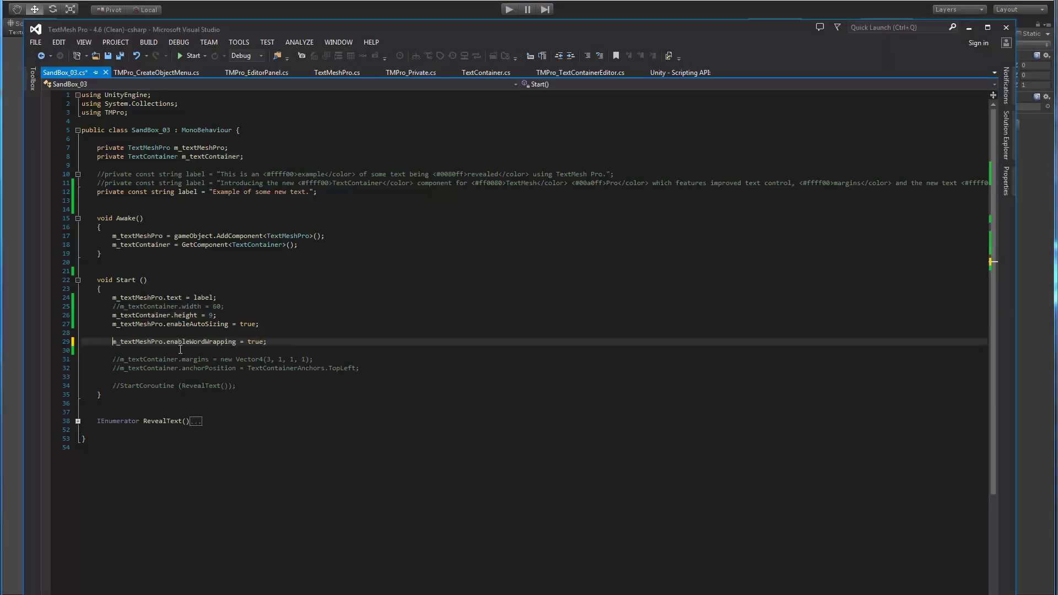
click(112, 318)
text(//)
key(ctrl+s)
Step: Run the scene in Unity to check the word wrap and auto-size settings without a set container size, stop it, and return to Visual Studio
click(151, 13)
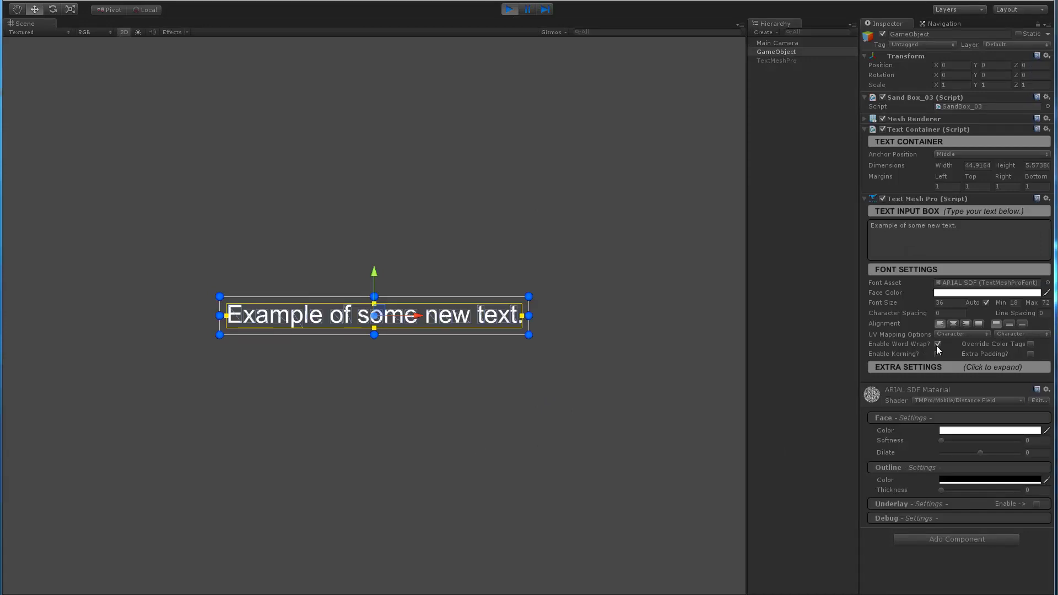
click(987, 303)
click(510, 10)
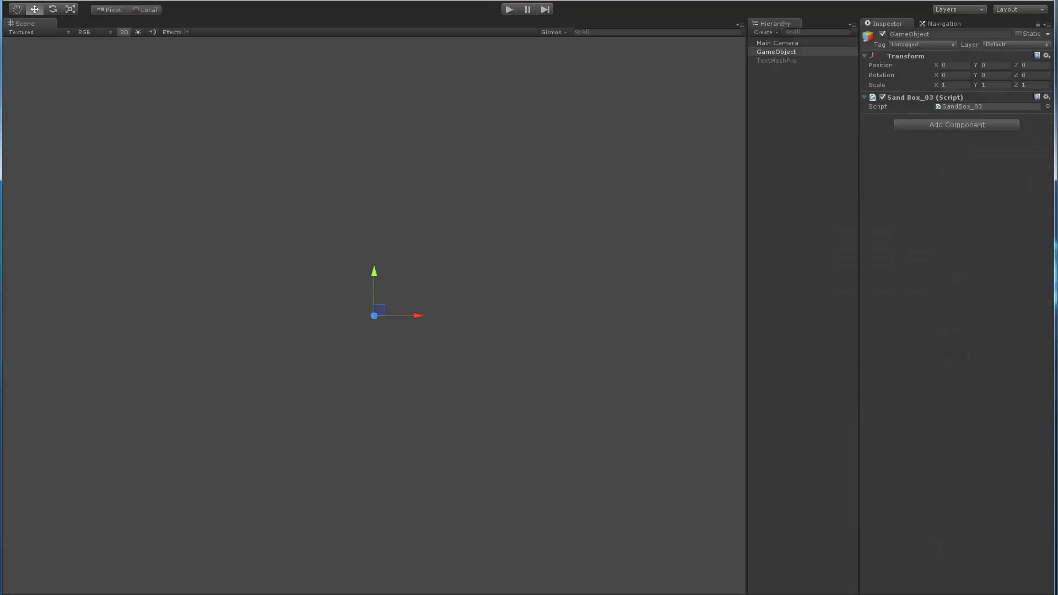
key(alt+Tab)
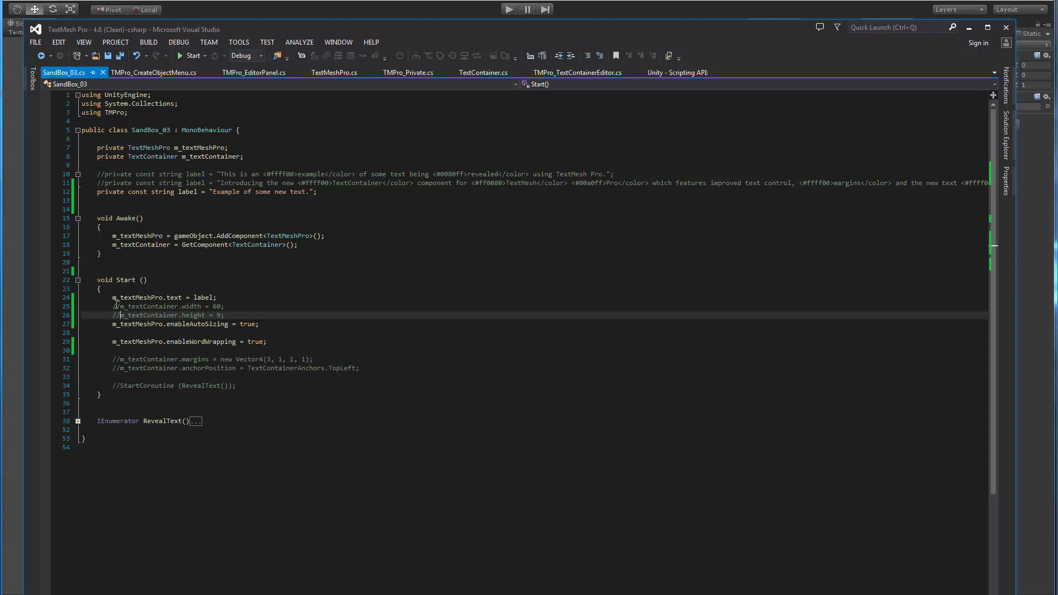
Step: Uncomment m_textContainer.width = 60 to combine it with auto-sizing and word wrapping, and save the script
click(117, 306)
key(Delete)
key(Delete)
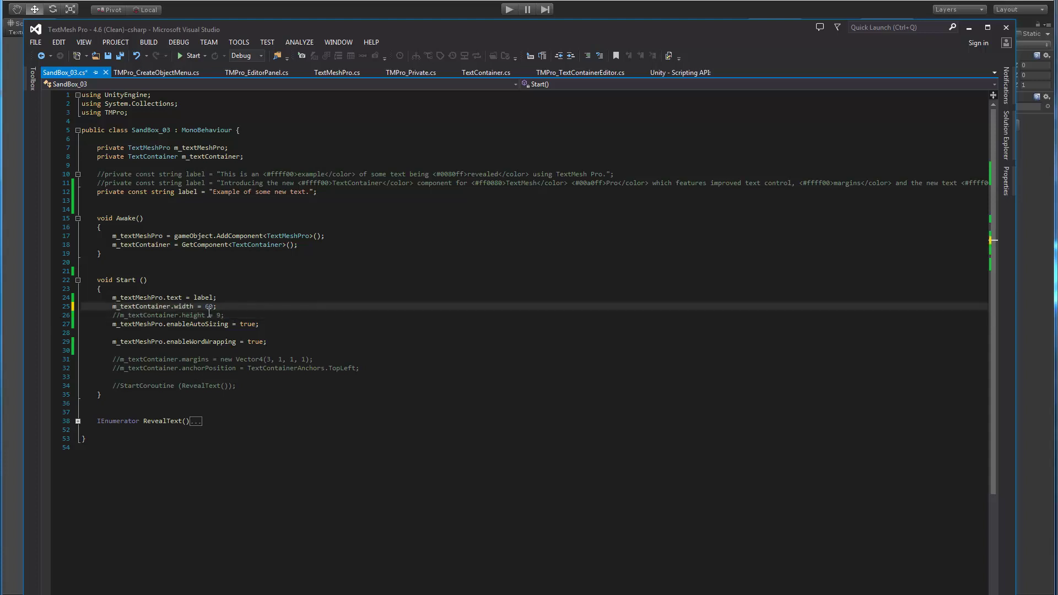
click(120, 58)
Step: Run the scene in Unity and shrink the text container by its lower-right corner to about 59.9 by 11.5
click(362, 2)
click(508, 11)
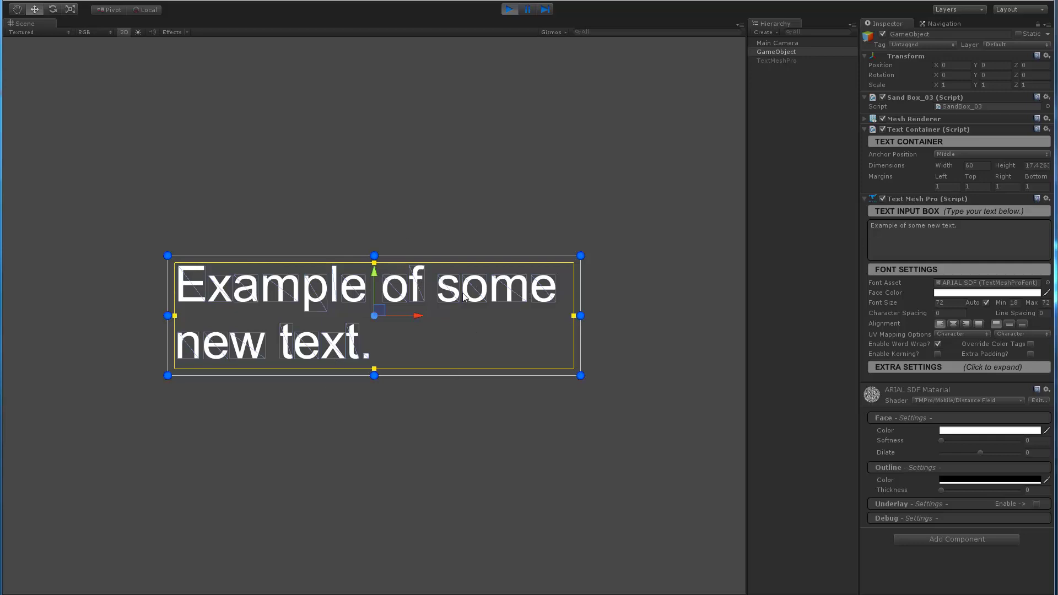
drag(582, 377, 580, 332)
scroll(339, 296, up, 2)
scroll(338, 296, up, 1)
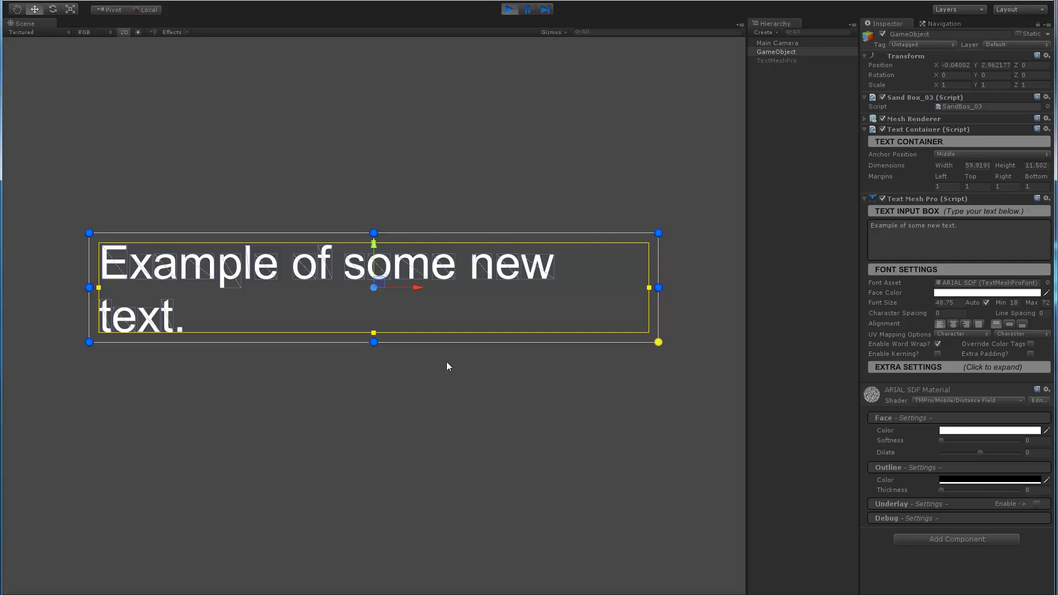
Step: Narrow the text container from its right edge and adjust its bottom edge to about 50.5 by 11.2
drag(662, 290, 570, 323)
mouse_move(323, 343)
mouse_down()
mouse_move(325, 288)
mouse_move(329, 362)
mouse_move(328, 318)
mouse_move(329, 340)
mouse_up()
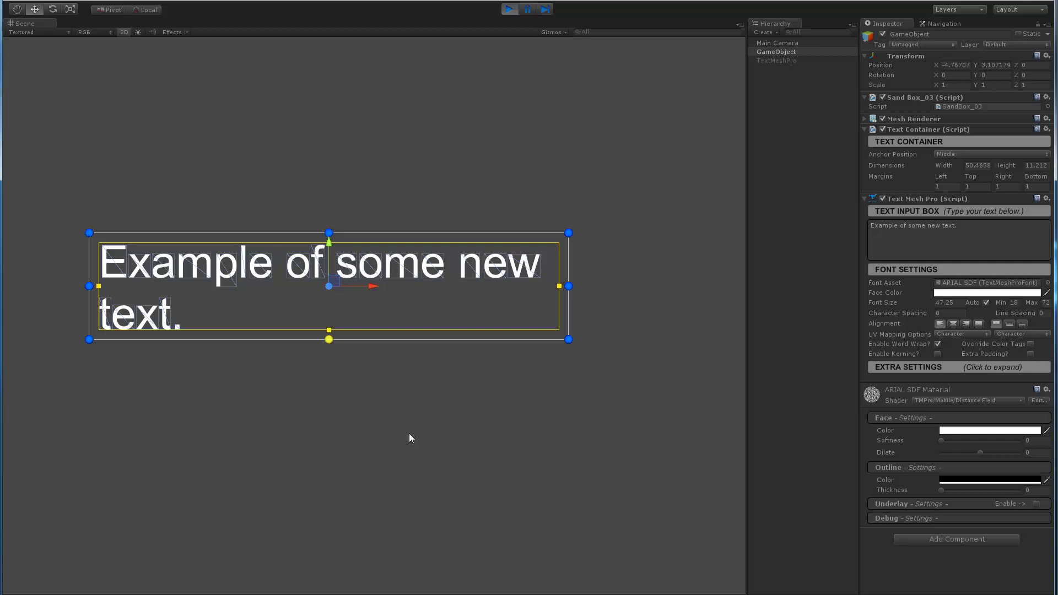
middle_drag(344, 398, 392, 402)
scroll(381, 400, up, 2)
scroll(381, 401, up, 1)
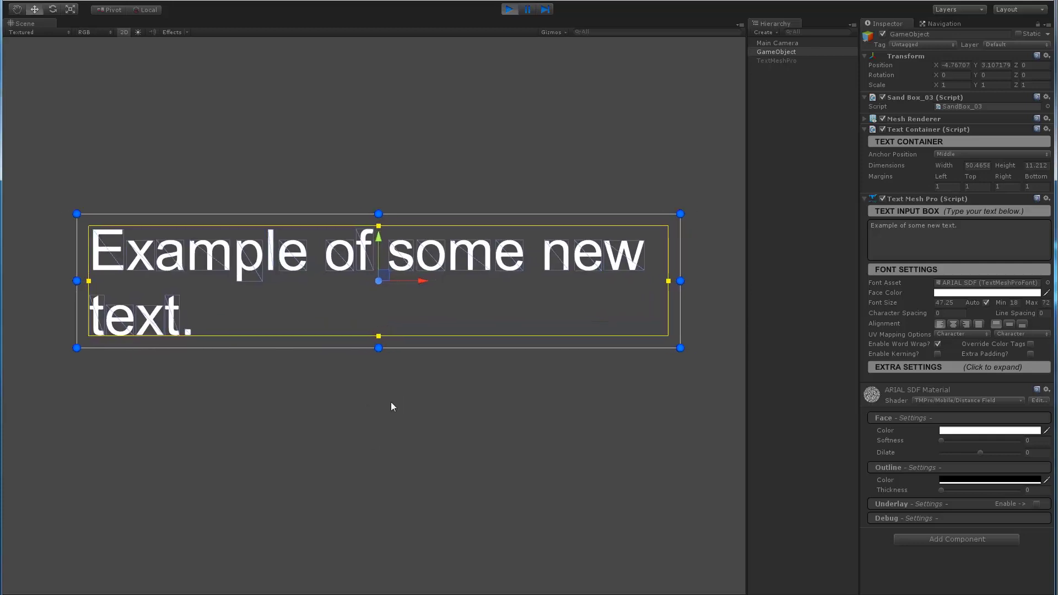